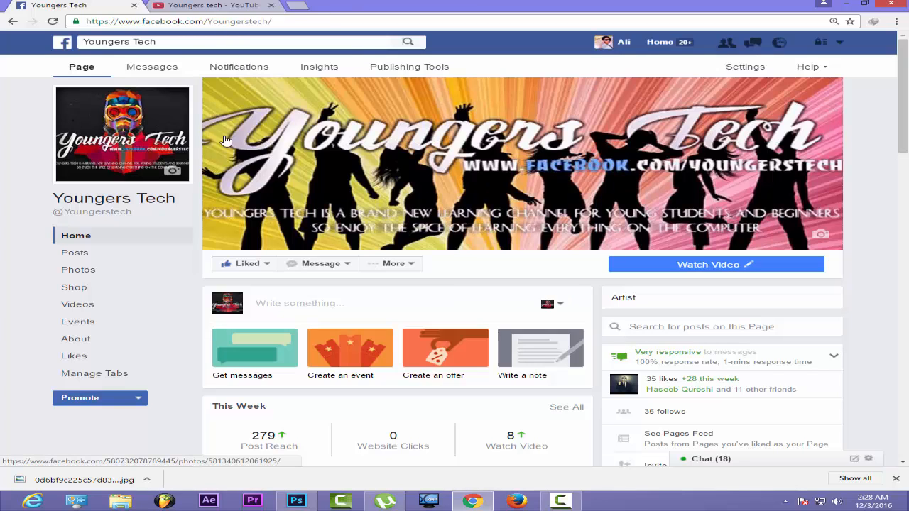
Step: View the Youngers tech YouTube channel page, and switch to Photoshop
left_click(213, 5)
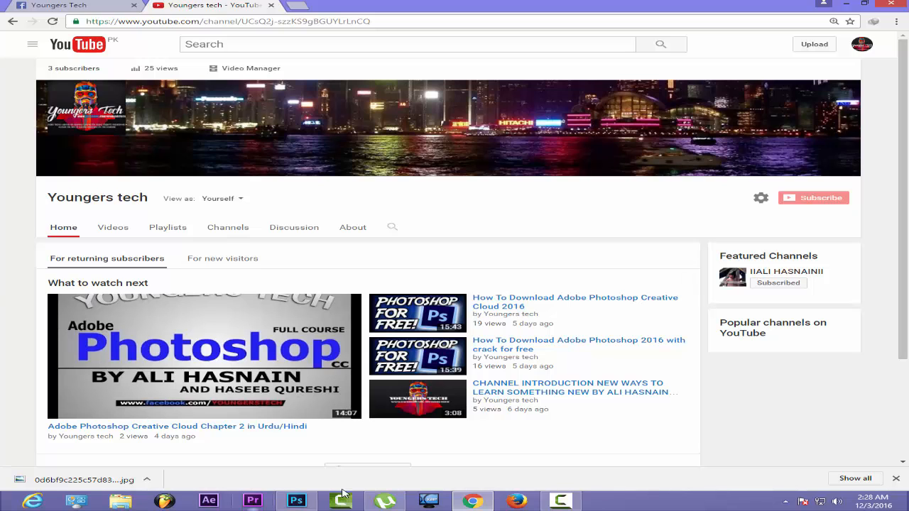
left_click(906, 506)
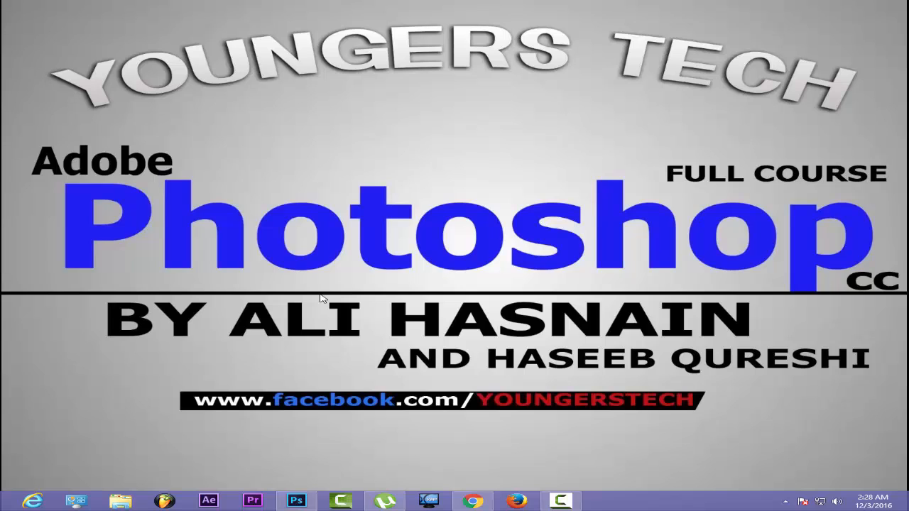
left_click(316, 503)
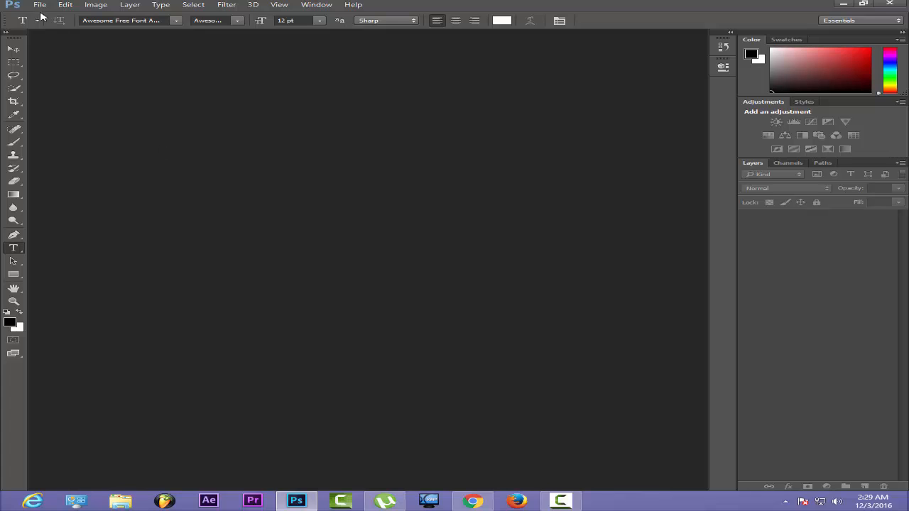
left_click(41, 6)
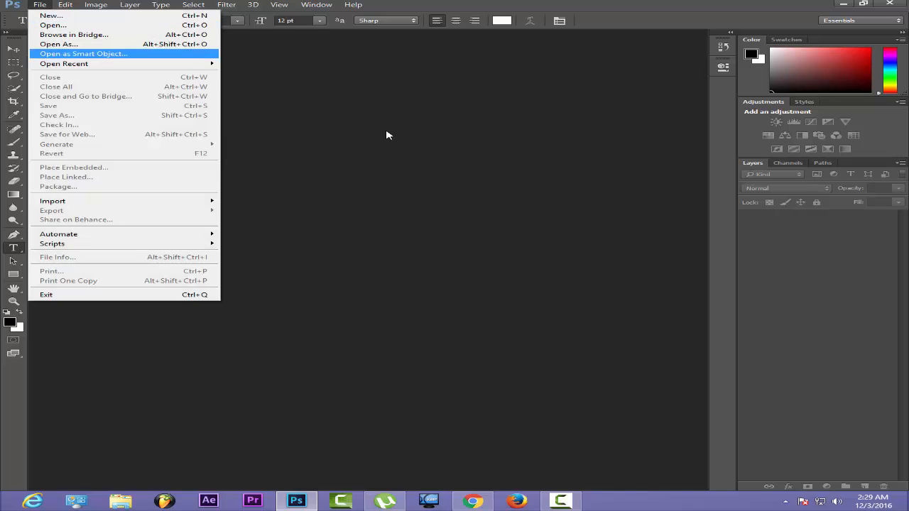
left_click(387, 136)
left_click(568, 502)
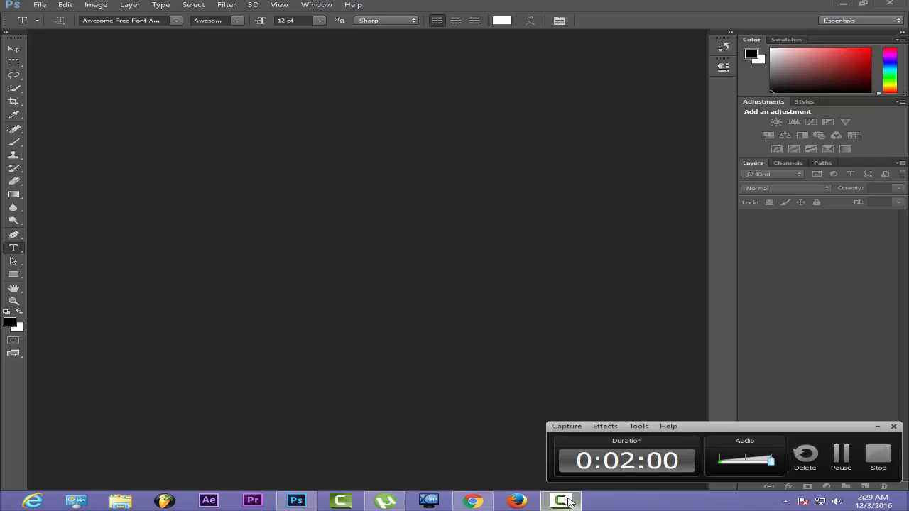
left_click(568, 502)
left_click(40, 7)
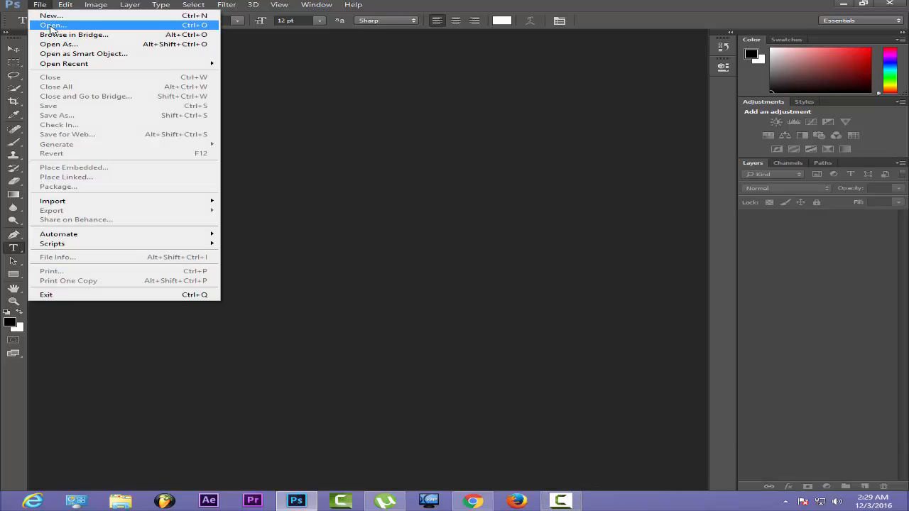
left_click(54, 26)
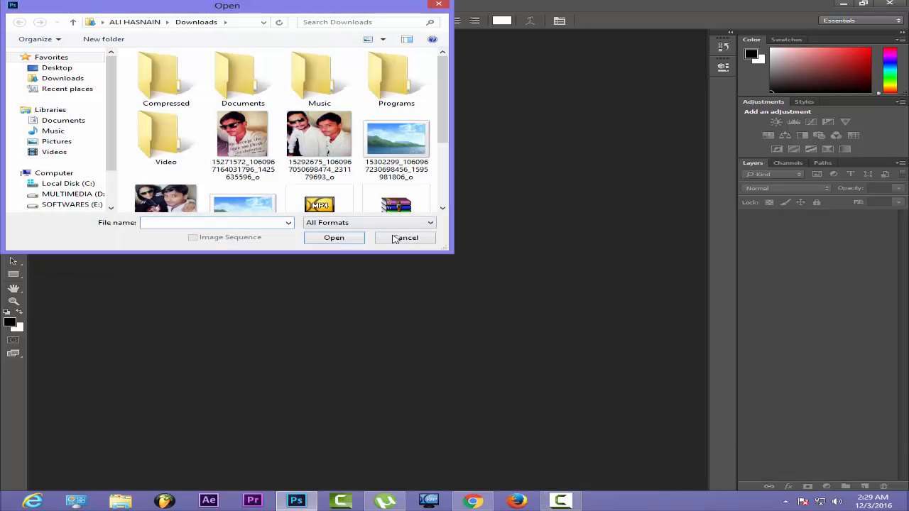
left_click(401, 240)
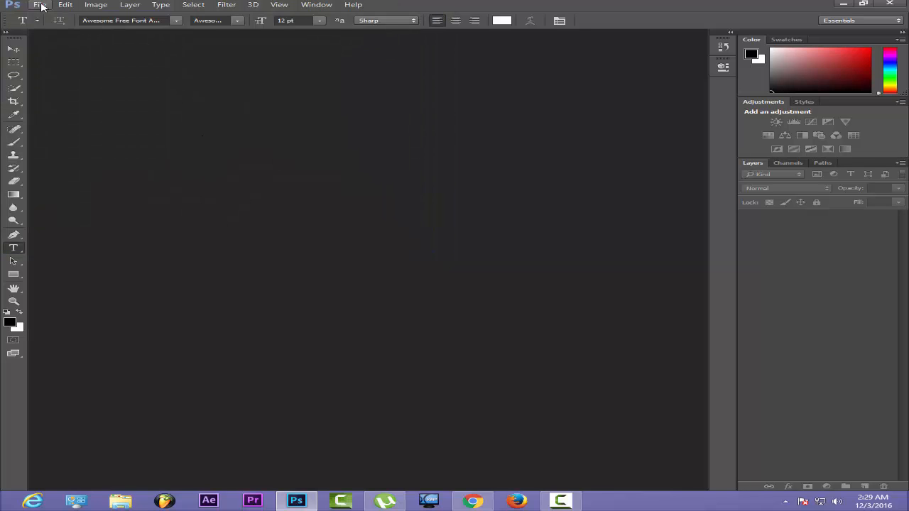
Step: Open the portrait JPG of the dark-haired man from the DATA folder on the Desktop
left_click(40, 4)
key("Down")
key("Down")
key("Return")
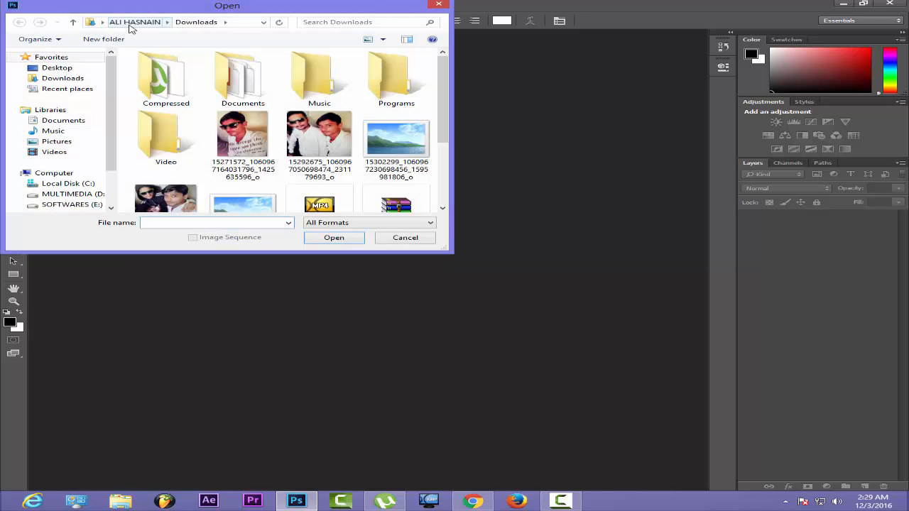
left_click(133, 22)
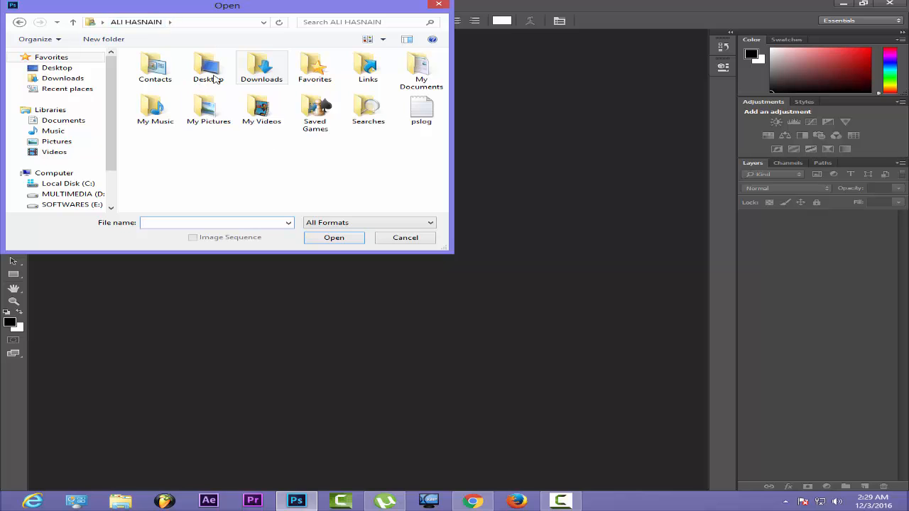
scroll(111, 122, "down", 1)
scroll(110, 122, "up", 1)
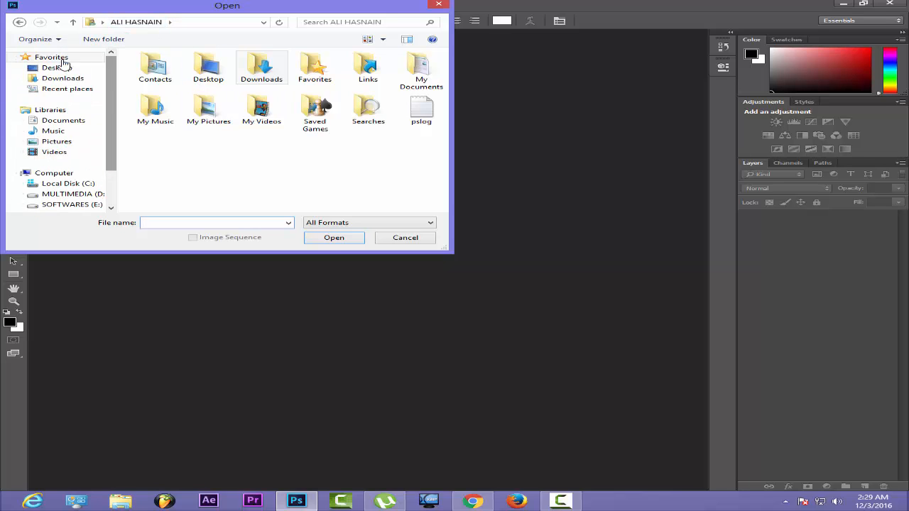
left_click_drag(64, 6, 222, 59)
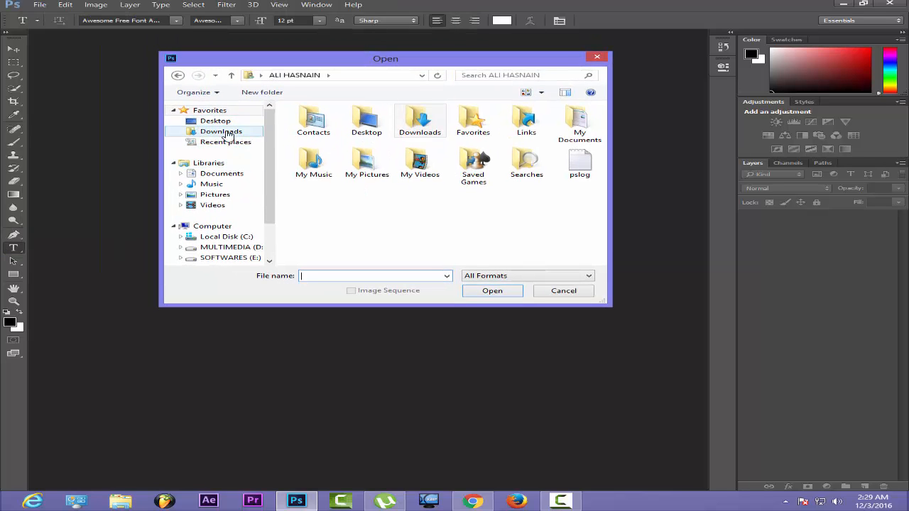
left_click(215, 121)
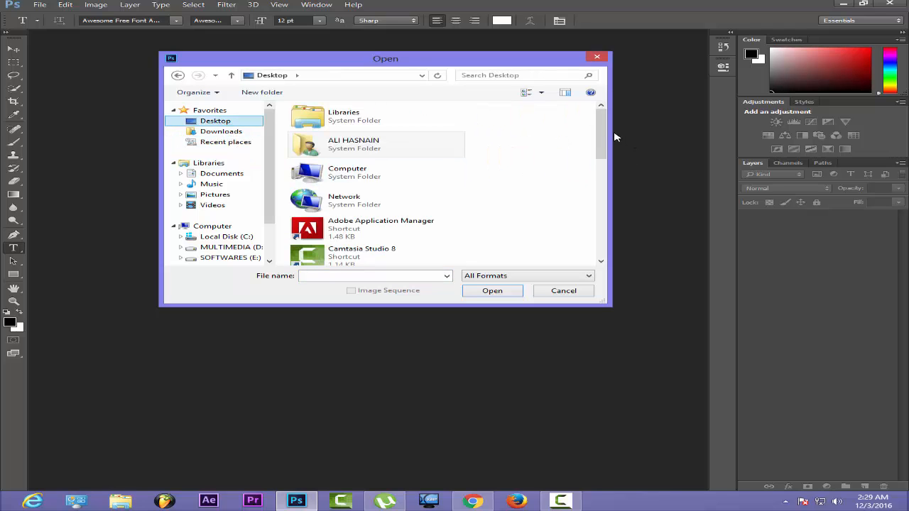
left_click_drag(601, 135, 607, 237)
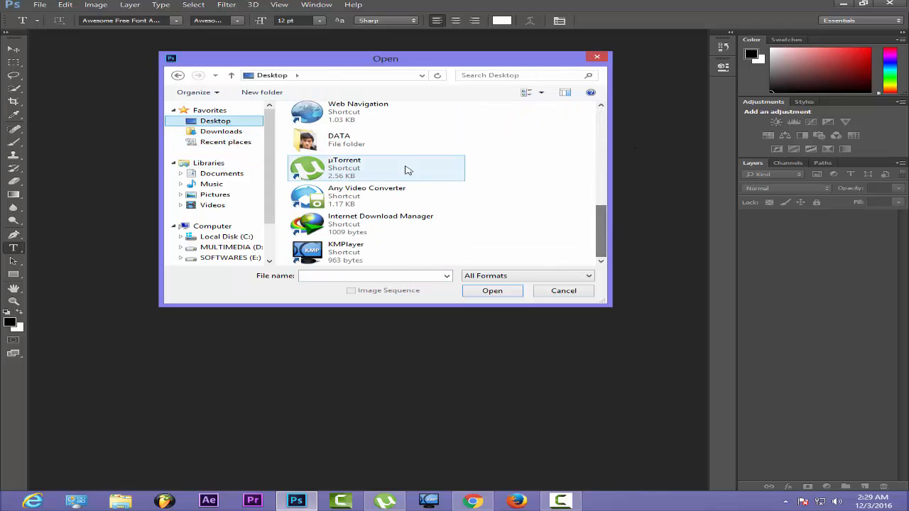
double_click(334, 144)
double_click(350, 137)
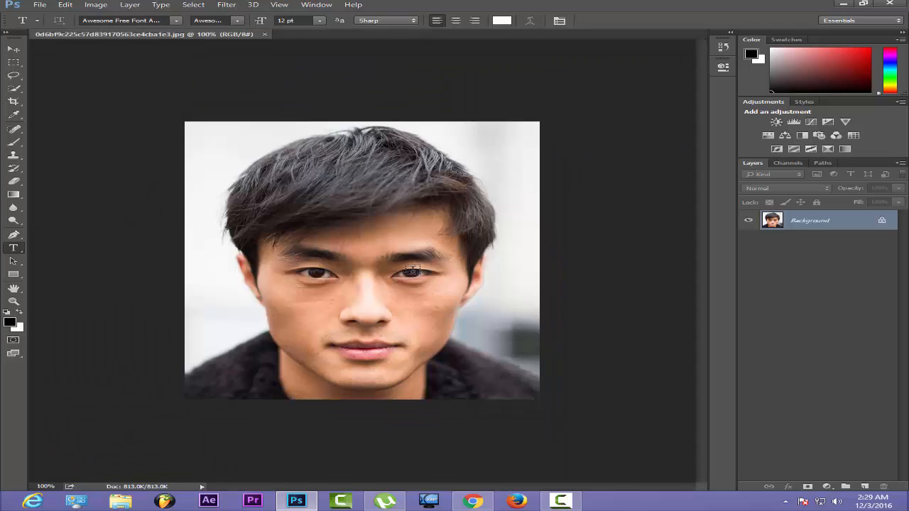
Step: Examine the portrait at several magnifications, both close up on the face and as a whole
scroll(412, 271, "up", 3)
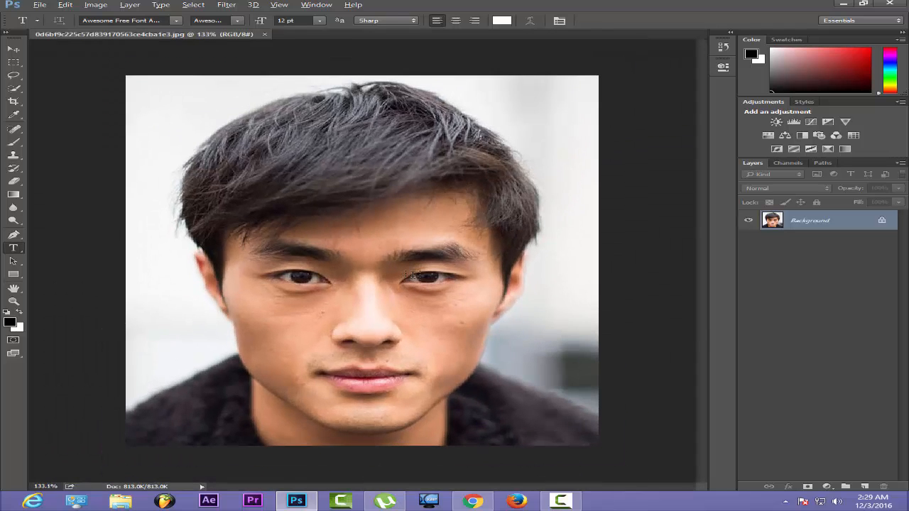
scroll(412, 275, "down", 2)
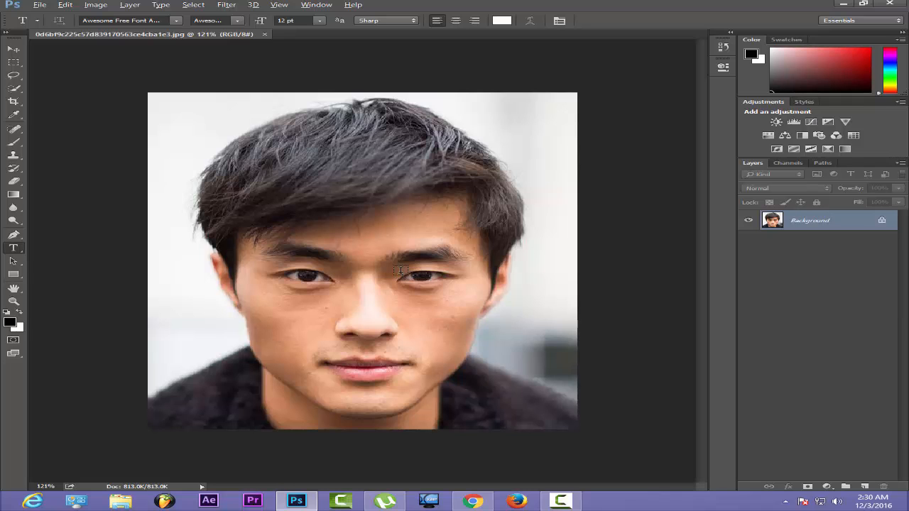
scroll(398, 270, "up", 3)
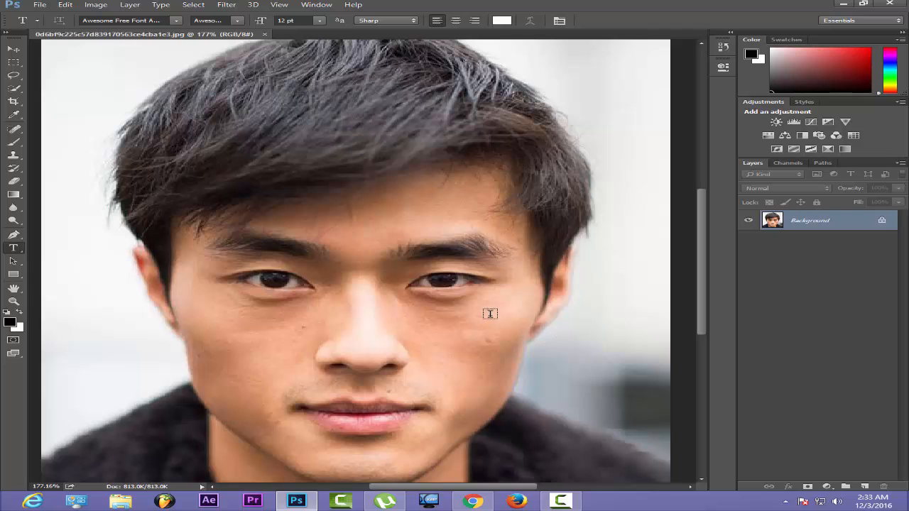
scroll(326, 256, "down", 2)
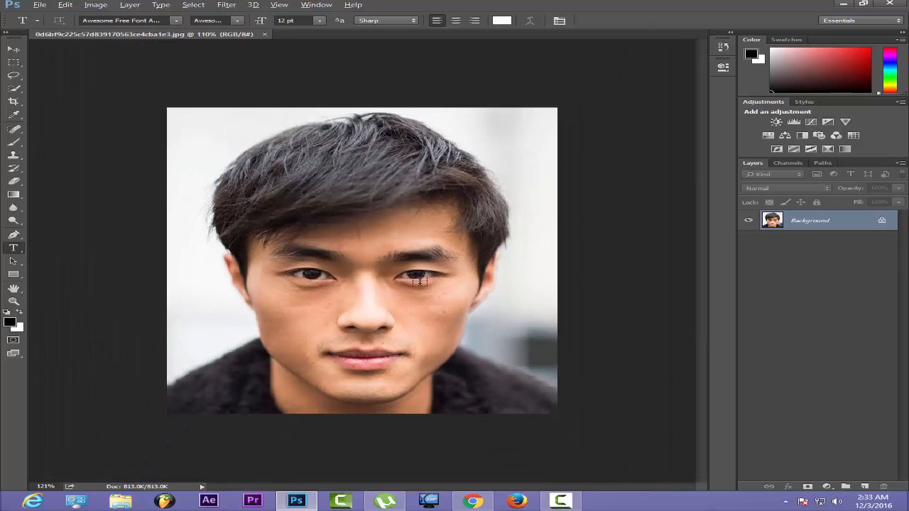
scroll(420, 281, "up", 2)
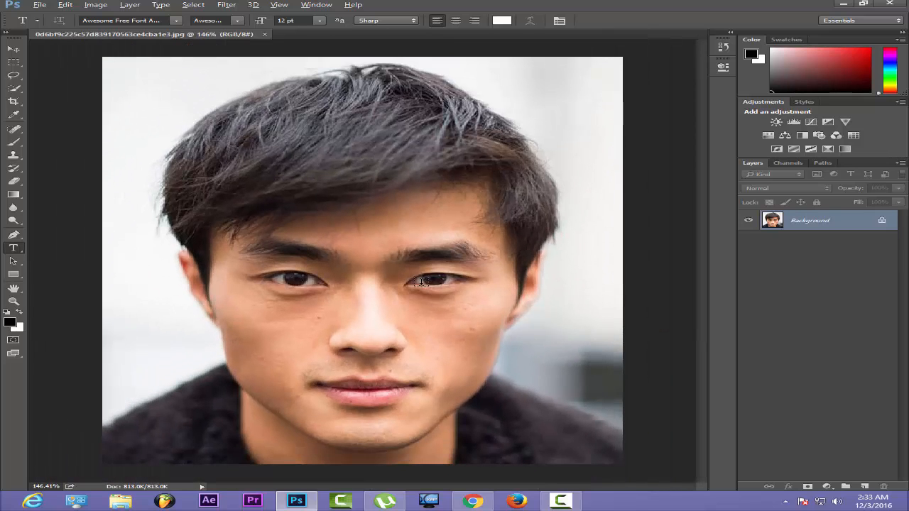
scroll(377, 288, "down", 1)
scroll(377, 287, "down", 20)
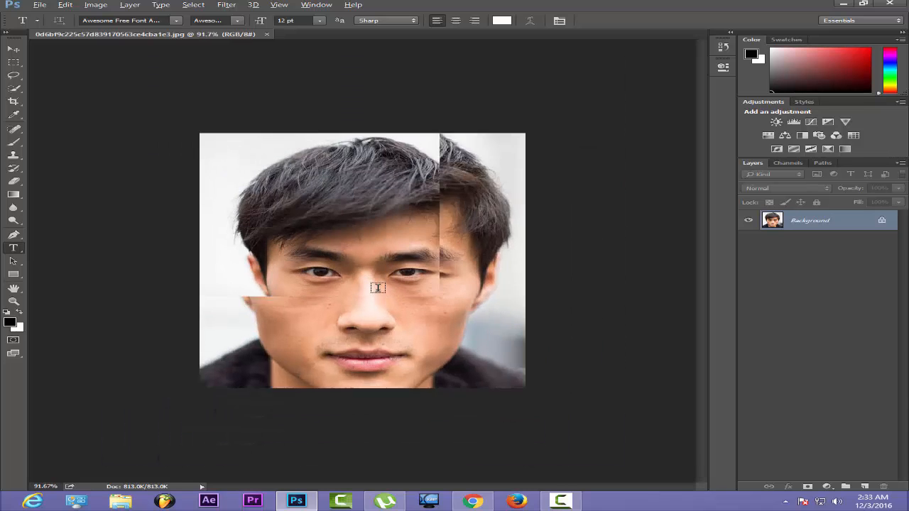
scroll(374, 287, "up", 20)
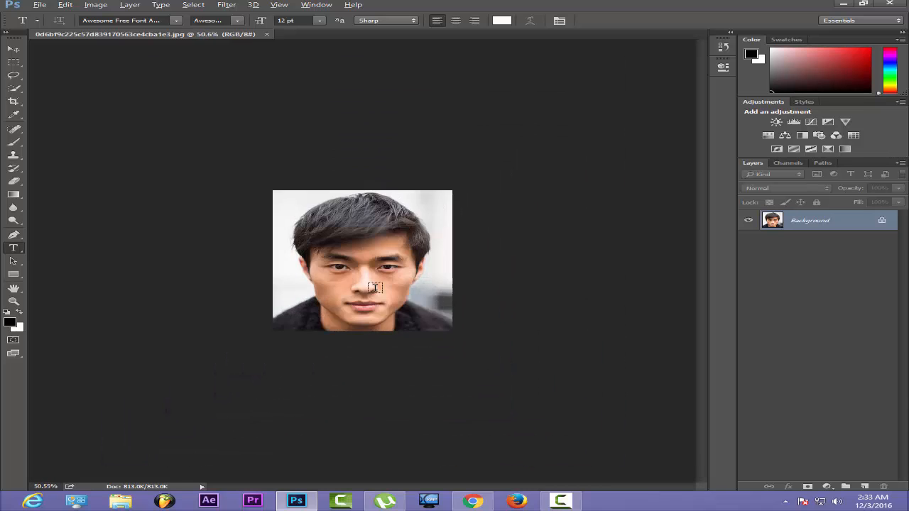
scroll(375, 288, "down", 1)
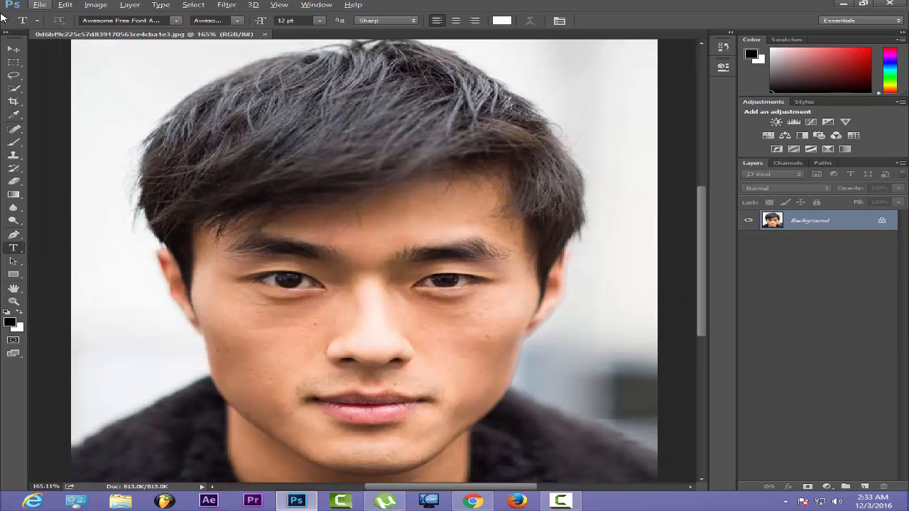
Step: Activate the Move tool and look through the portrait's channels and paths, ending on its layers
left_click(14, 49)
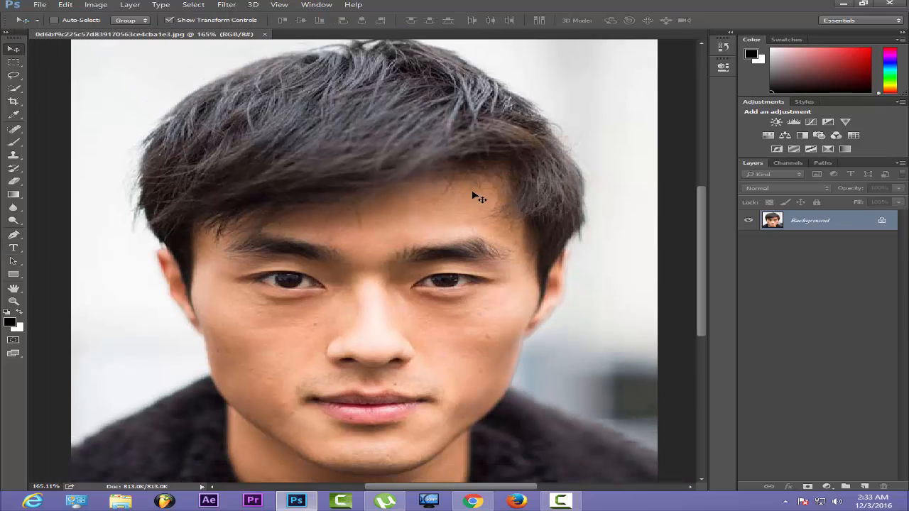
scroll(487, 193, "down", 2)
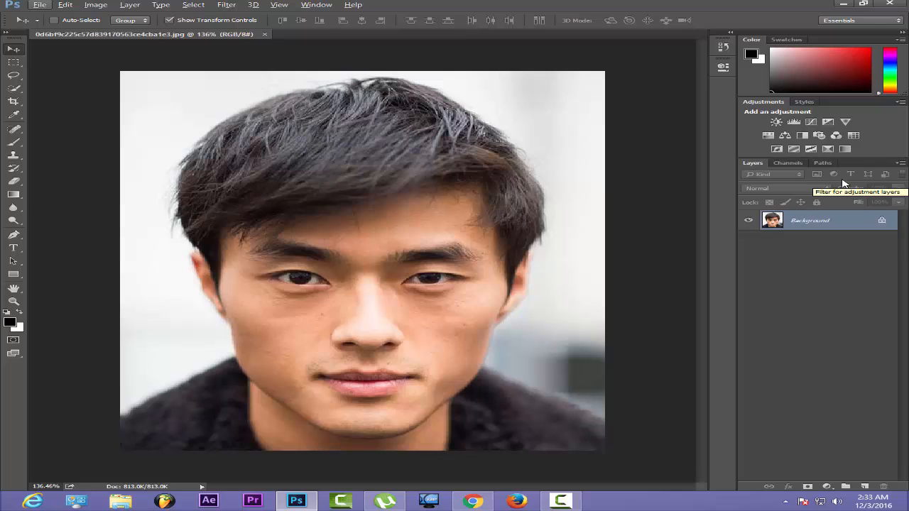
left_click(788, 164)
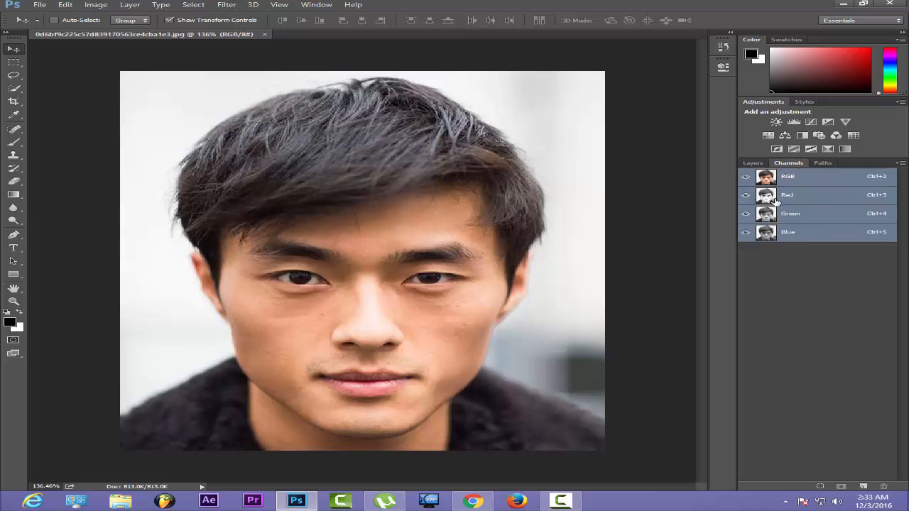
left_click(823, 164)
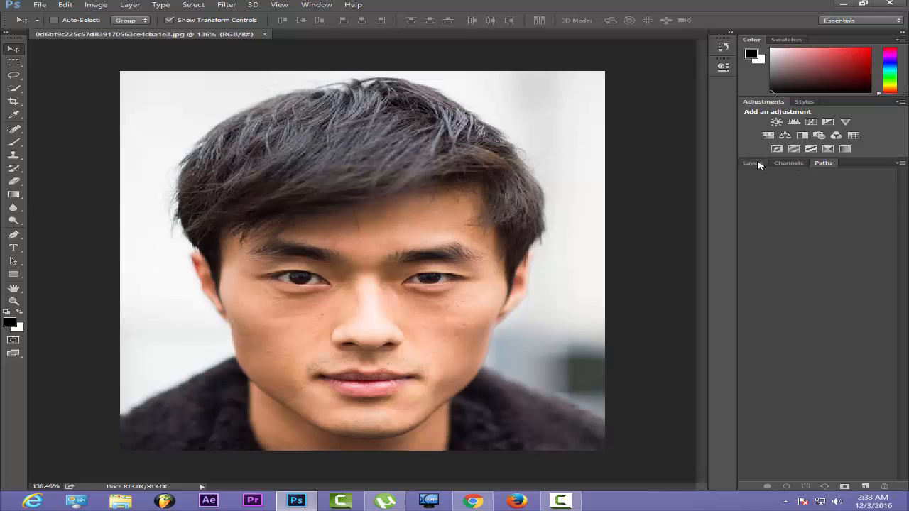
left_click(753, 164)
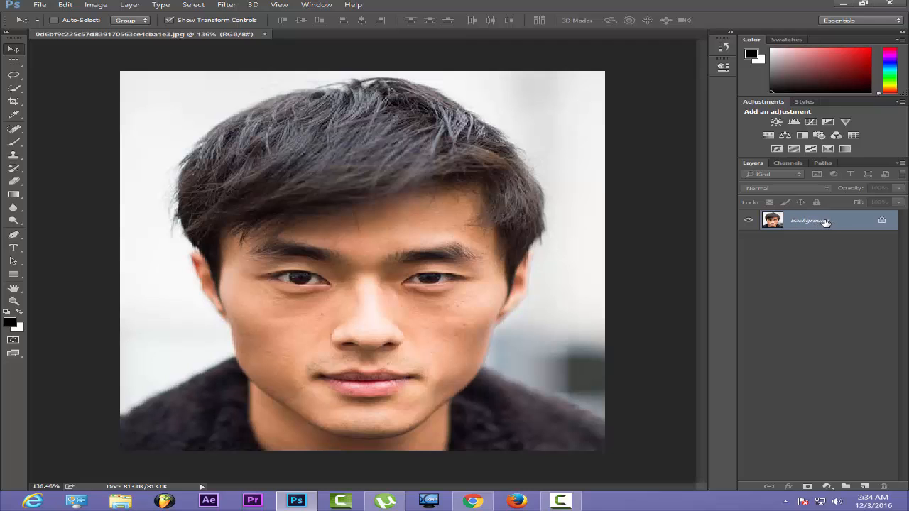
double_click(808, 222)
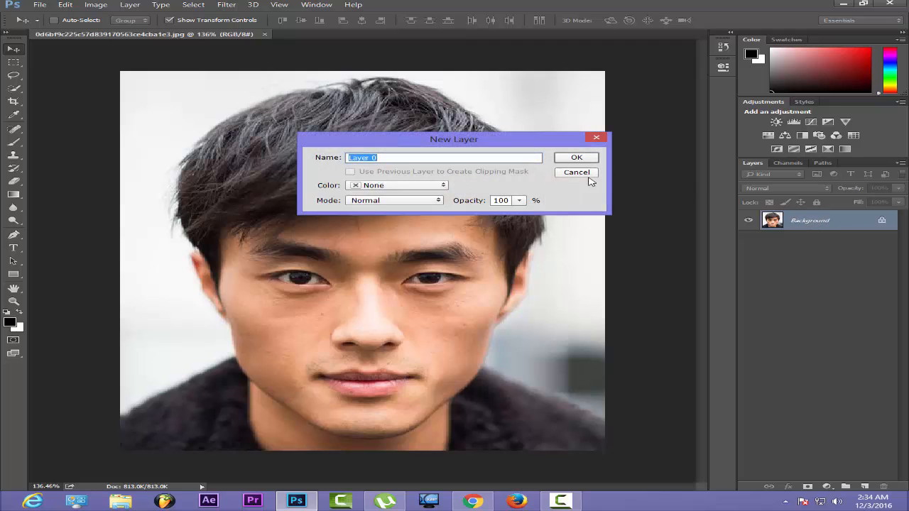
left_click_drag(433, 139, 536, 166)
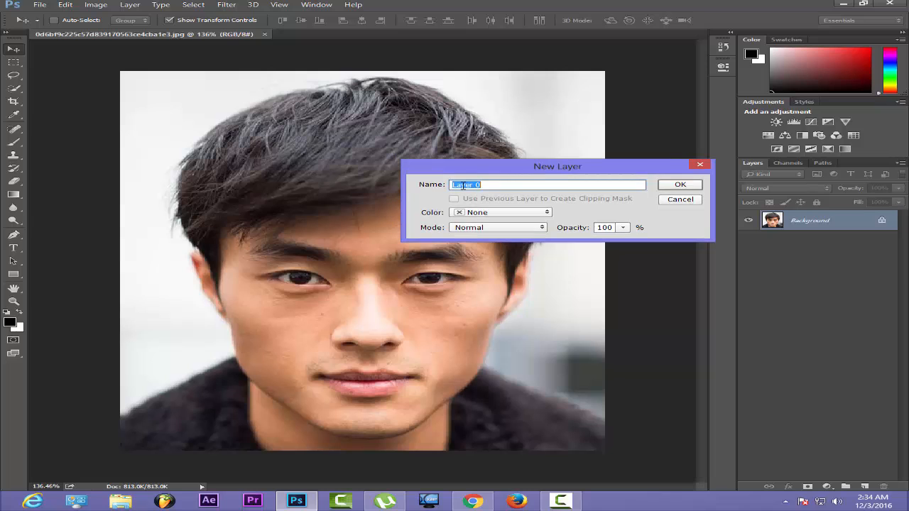
left_click(681, 199)
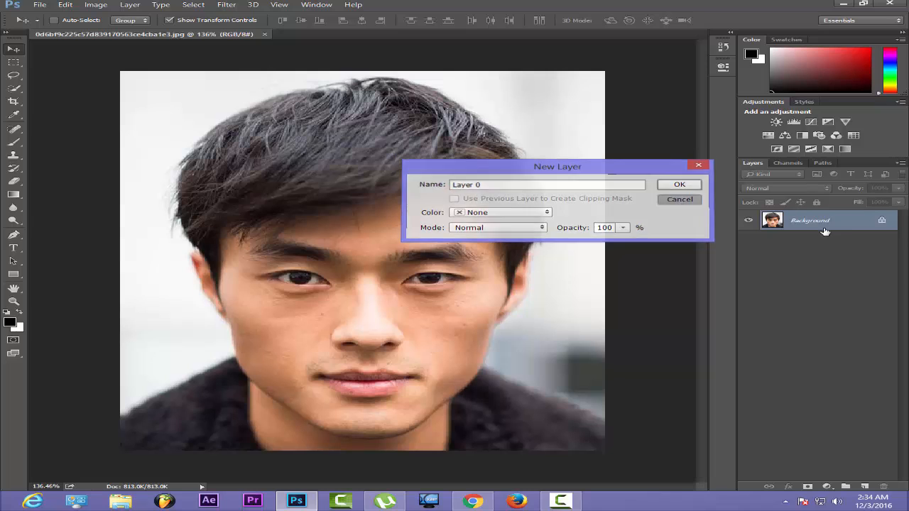
Step: Convert the locked Background into a regular layer, naming it with the author's first name
double_click(825, 223)
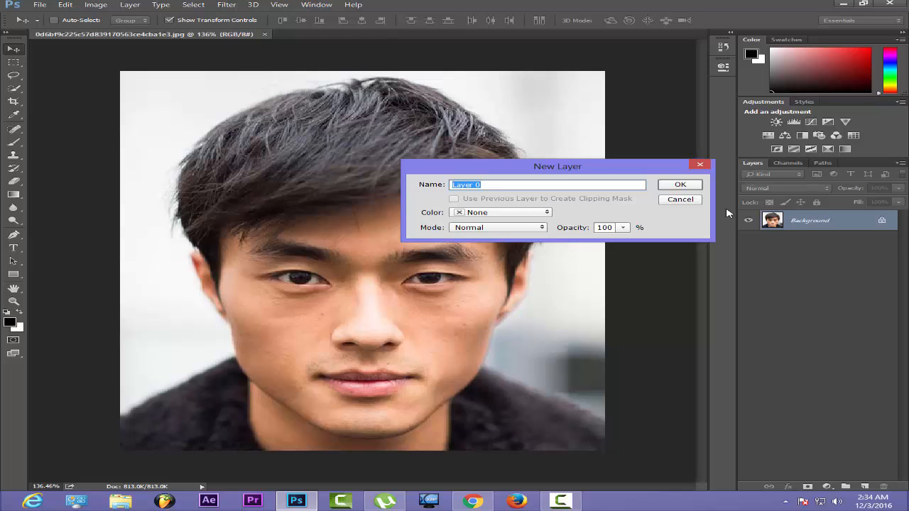
type("ALI")
key("Return")
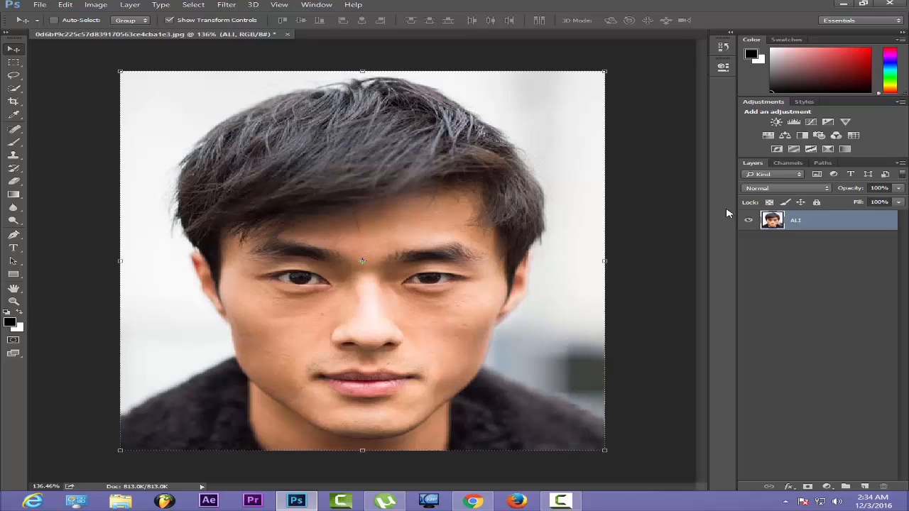
Step: Rename the portrait layer with the author's last name
double_click(796, 221)
type("Hasnain")
key("Return")
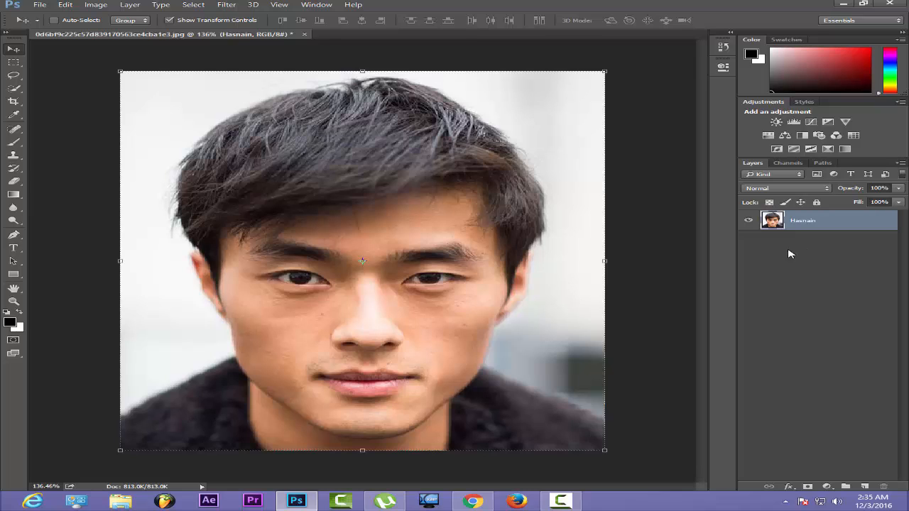
Step: Revert the photo to its Open history state and try to move the locked Background layer
left_click(725, 48)
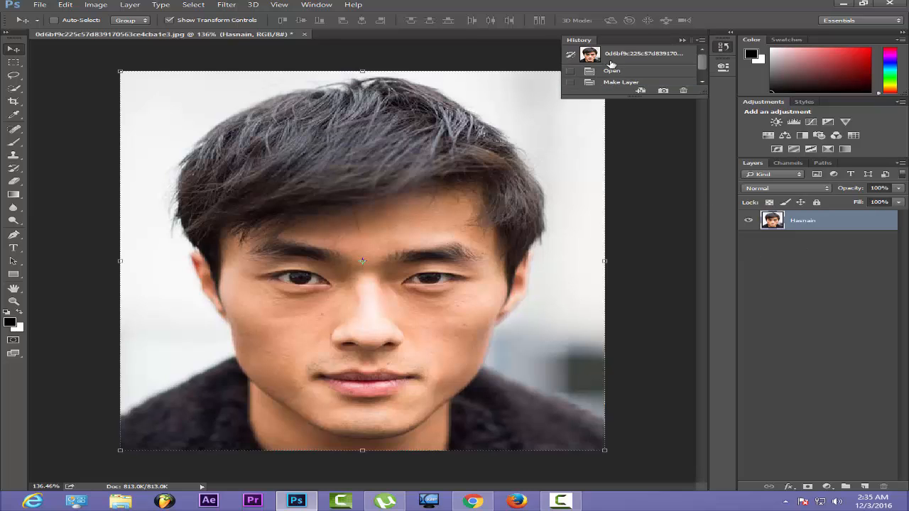
left_click(614, 71)
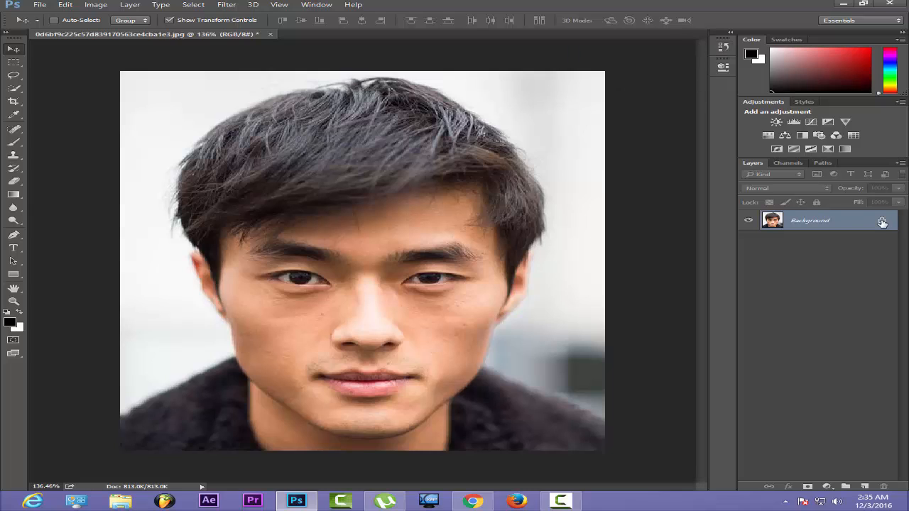
left_click_drag(420, 226, 443, 302)
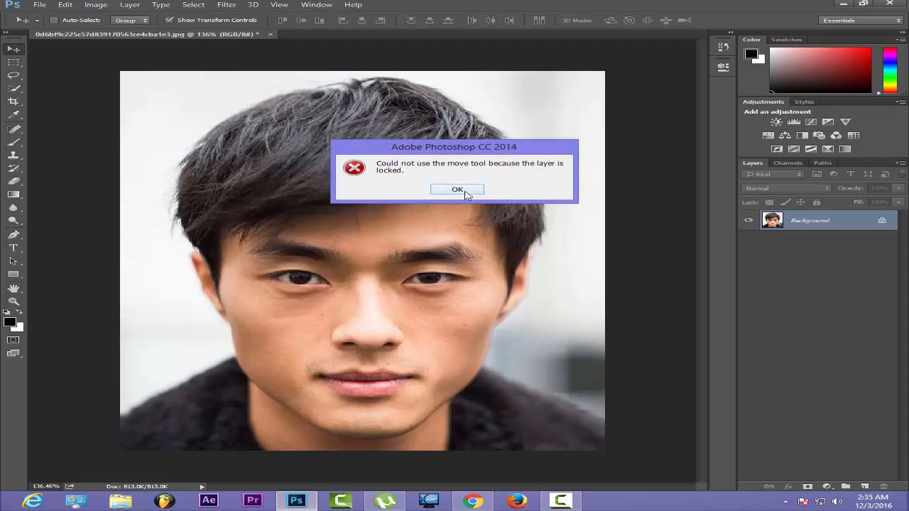
left_click(463, 190)
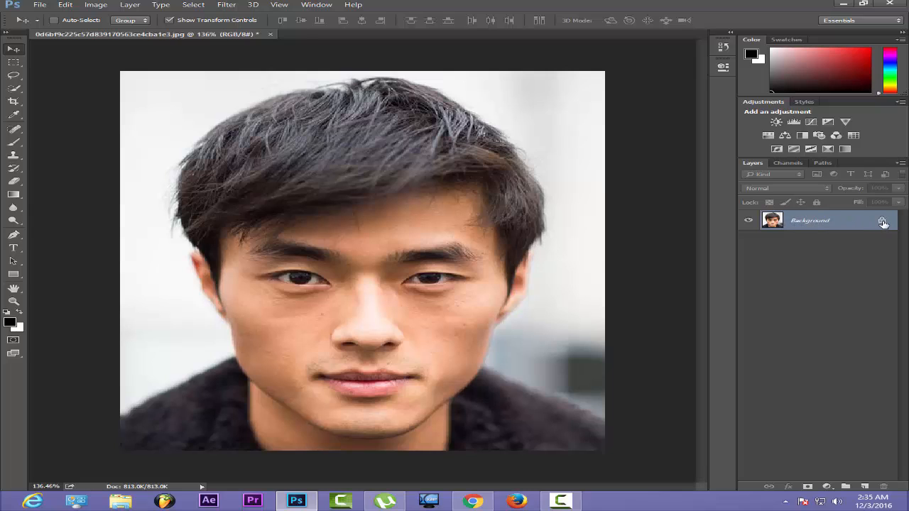
Step: Convert the Background into a regular layer, and demonstrate fully locking and unlocking it
left_click(882, 221)
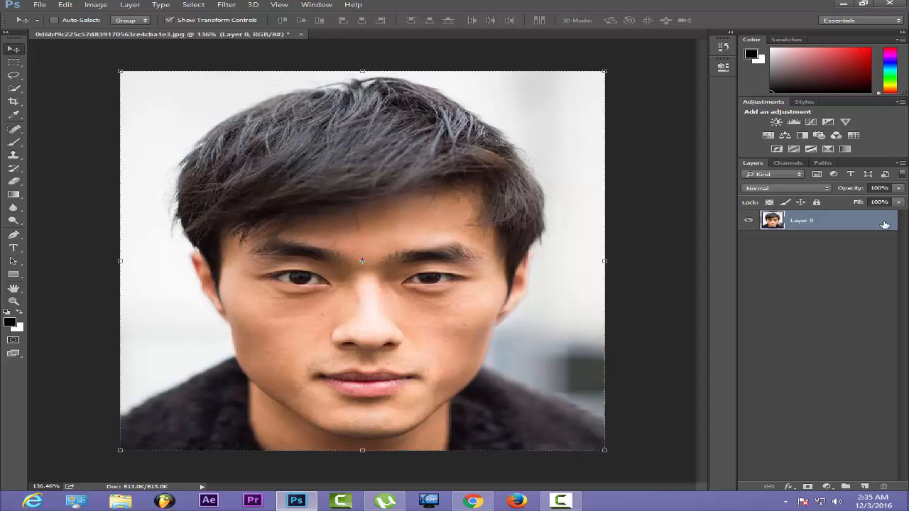
left_click(817, 203)
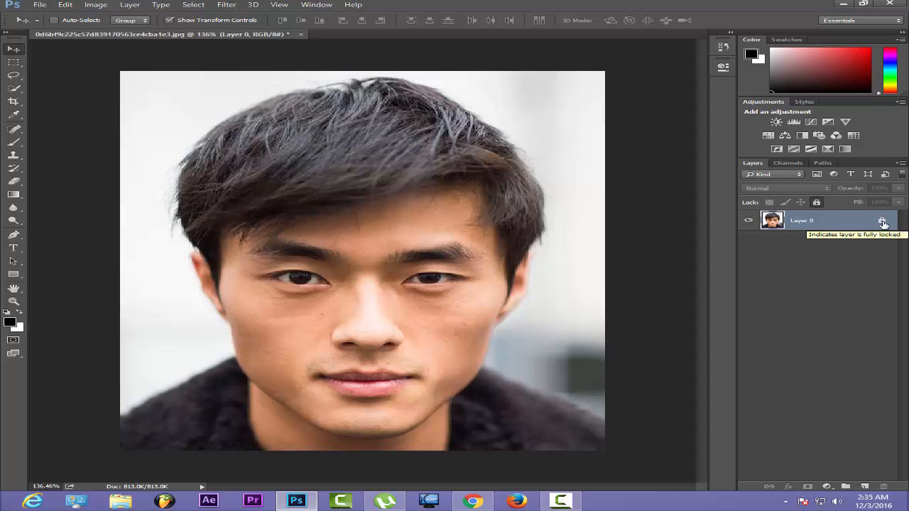
left_click(883, 223)
Step: Rename the unlocked portrait layer with a person's first name in capital letters
double_click(803, 221)
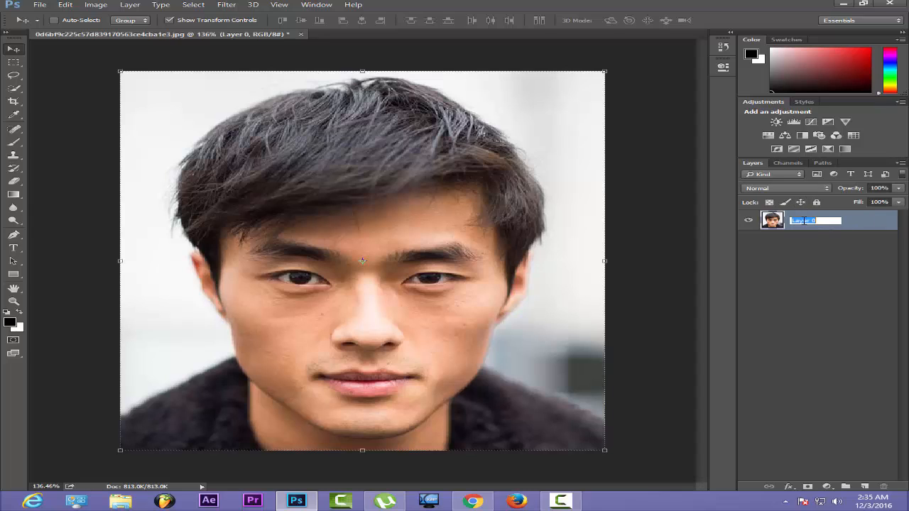
type("ALI")
key("Return")
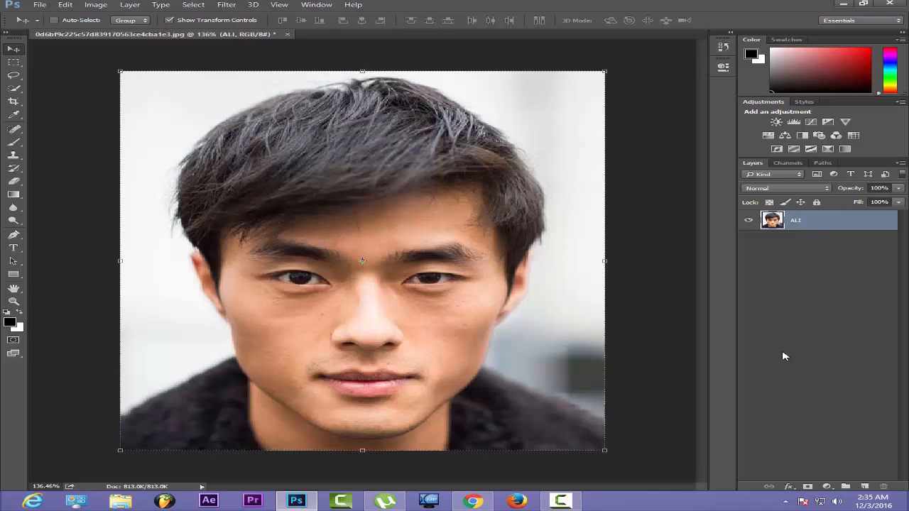
Step: Look over the available adjustment types and add a Brightness/Contrast adjustment layer above the portrait
left_click(824, 489)
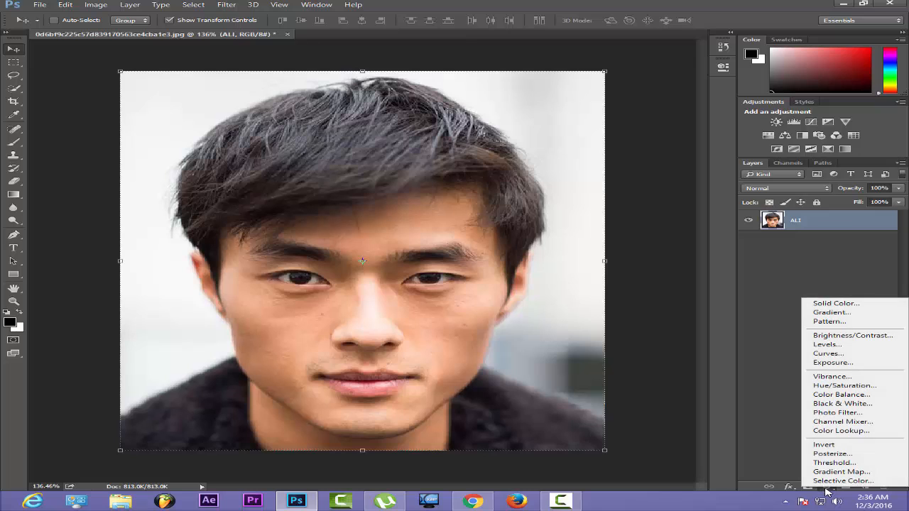
left_click(749, 441)
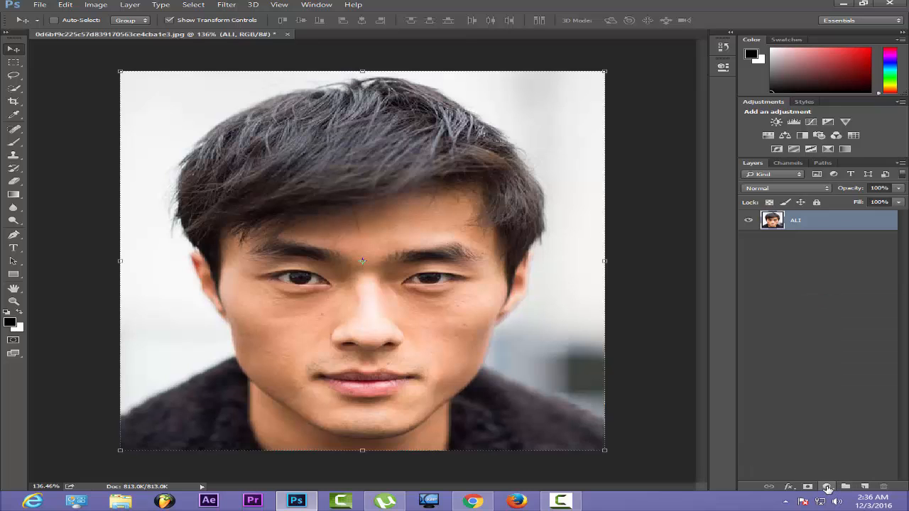
left_click(827, 487)
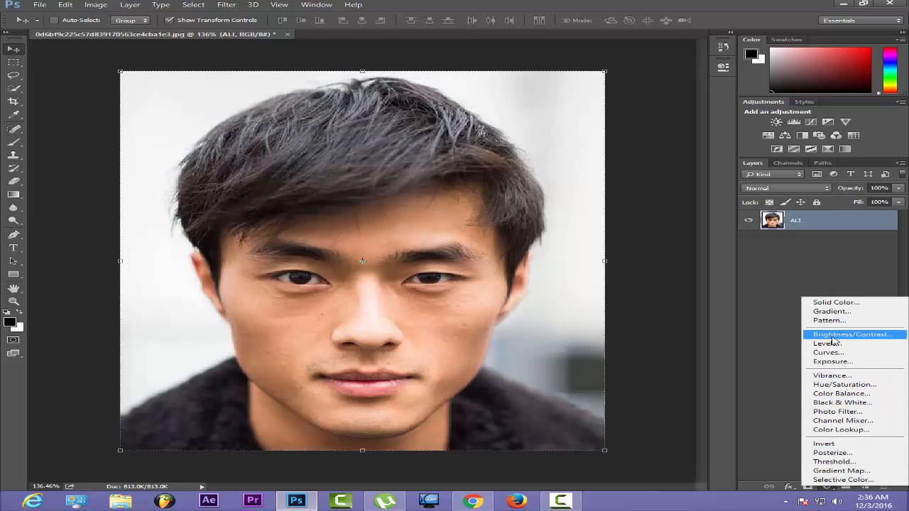
left_click(887, 339)
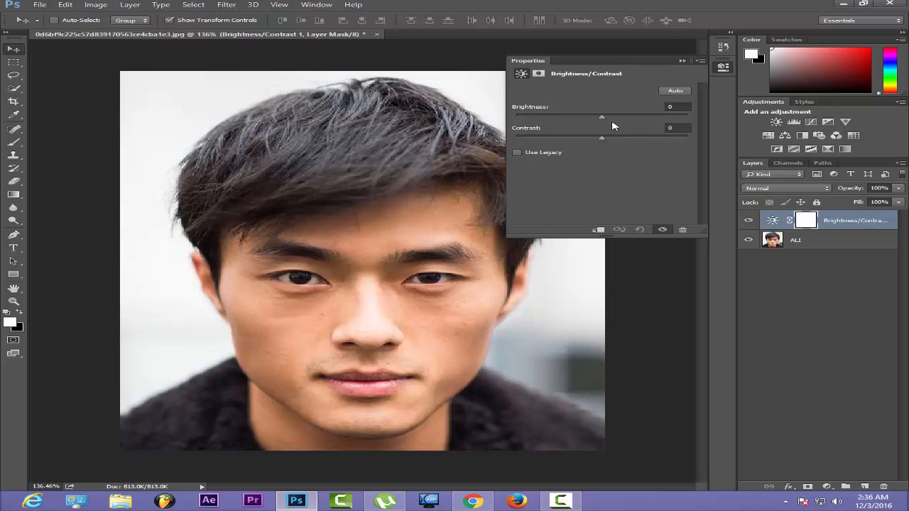
Step: Try different strengths for the Brightness/Contrast adjustment, settling on brightness -30 with a slightly raised contrast
left_click_drag(601, 117, 631, 143)
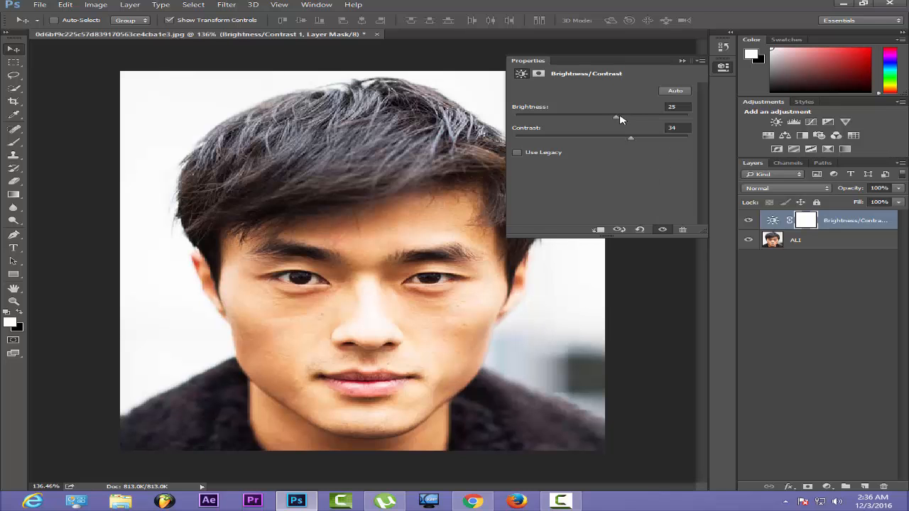
left_click_drag(617, 117, 584, 121)
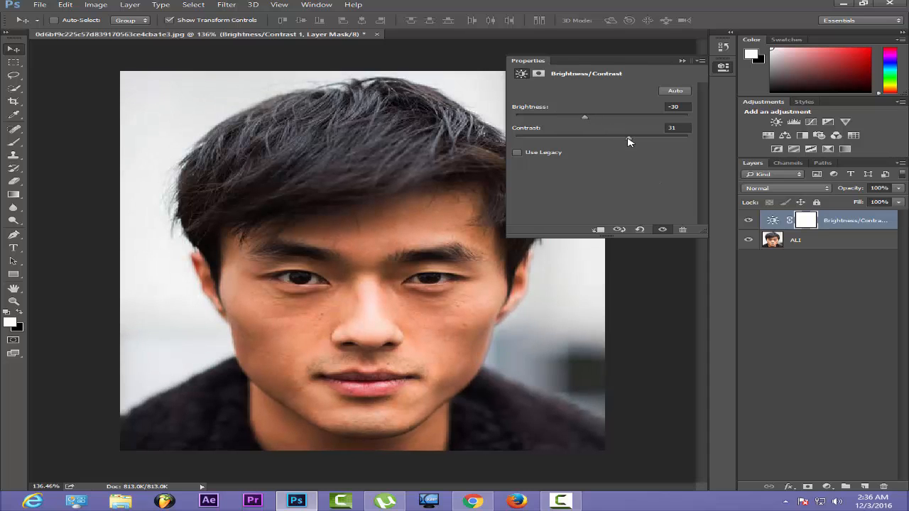
left_click_drag(627, 141, 615, 140)
left_click(682, 61)
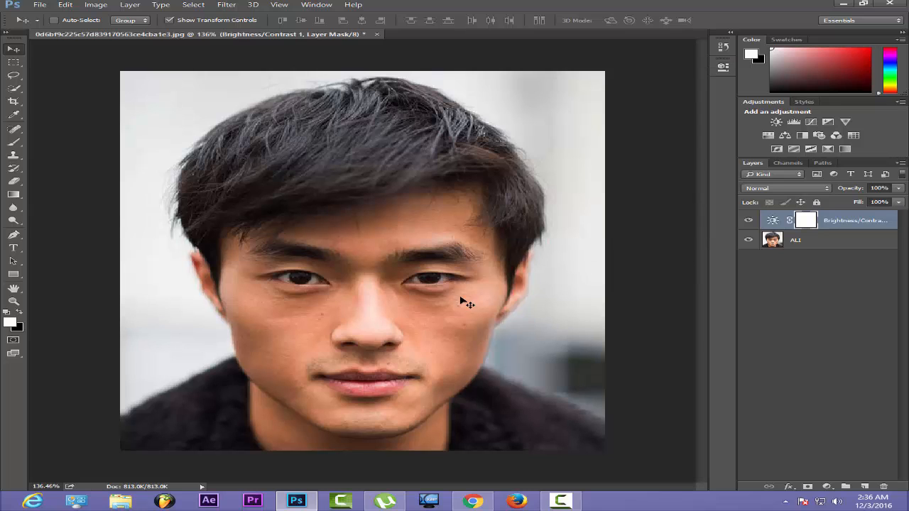
Step: Compare the portrait with and without the Brightness/Contrast adjustment by toggling that layer's visibility, leaving it shown
left_click(748, 221)
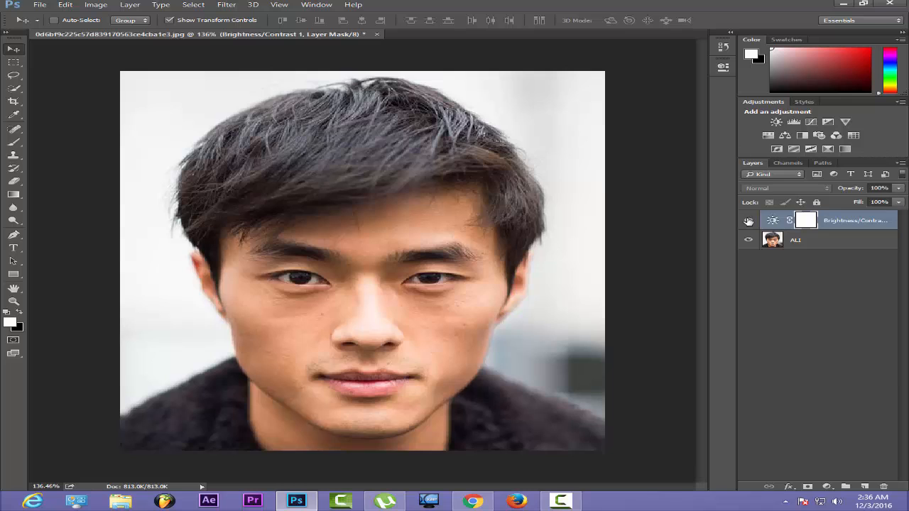
left_click(749, 221)
left_click(748, 221)
left_click(748, 221)
left_click(748, 221)
left_click(748, 221)
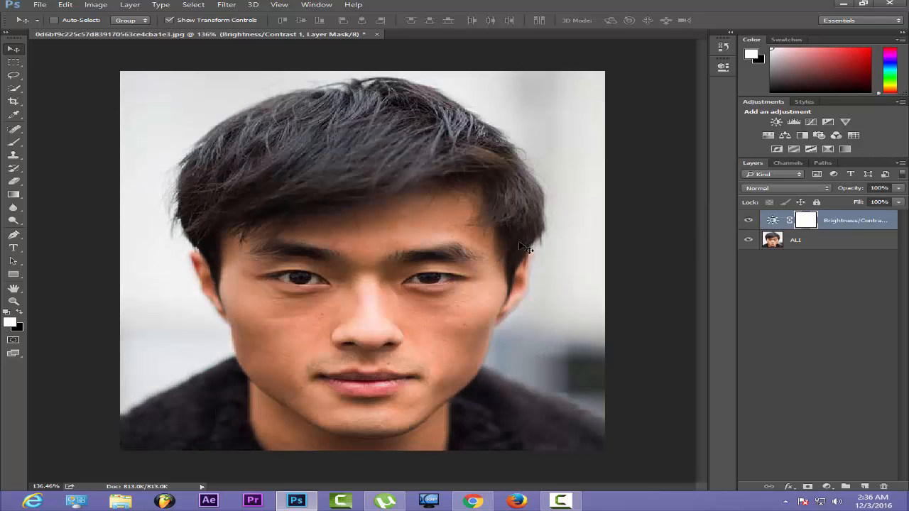
Step: Rename the Brightness/Contrast adjustment layer as BRIGHT1
double_click(871, 221)
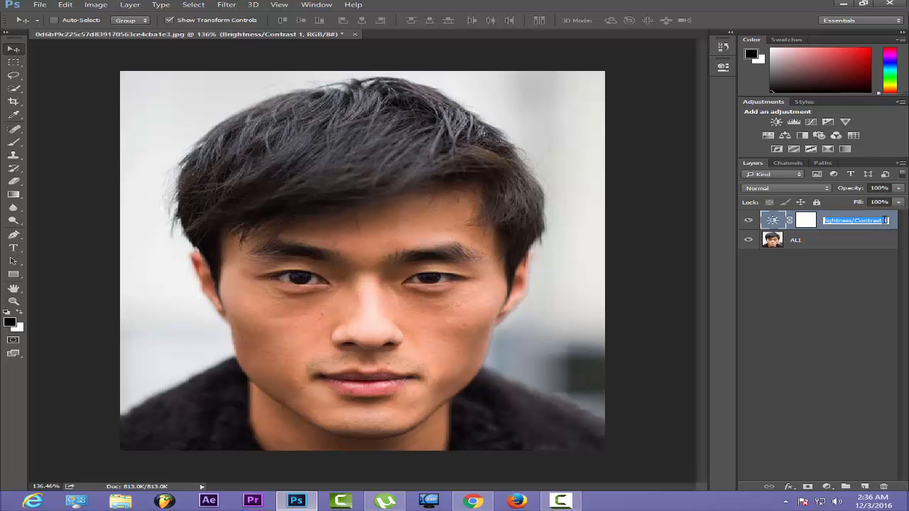
type("BRIGHT")
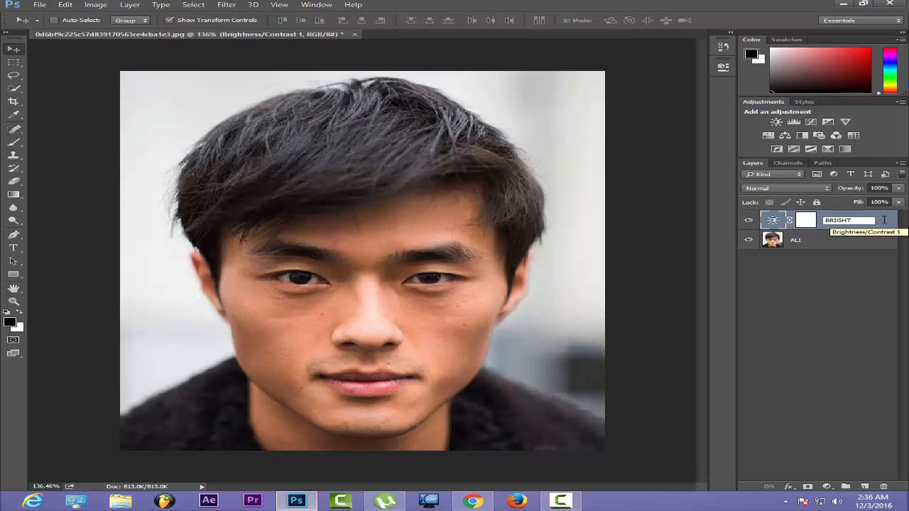
type("1")
key("Return")
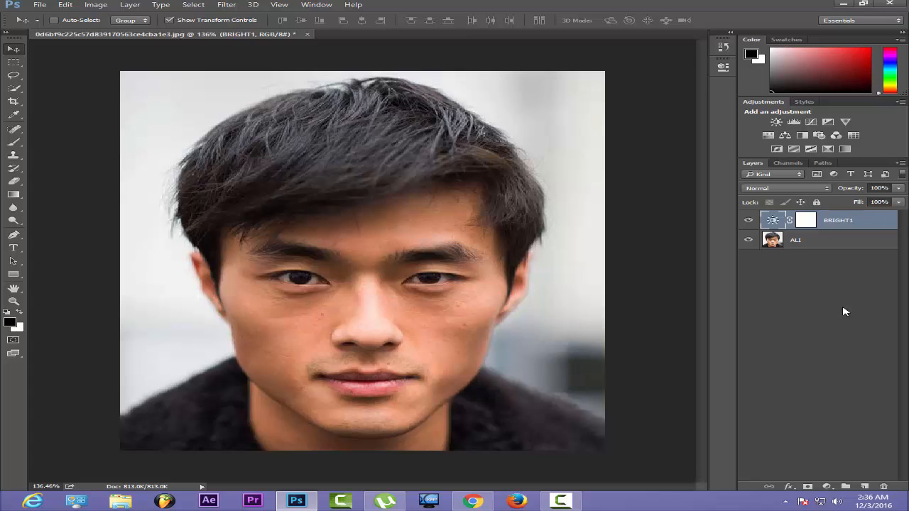
Step: Add a second Brightness/Contrast adjustment layer above BRIGHT1 without changing its settings, and delete it
left_click(826, 487)
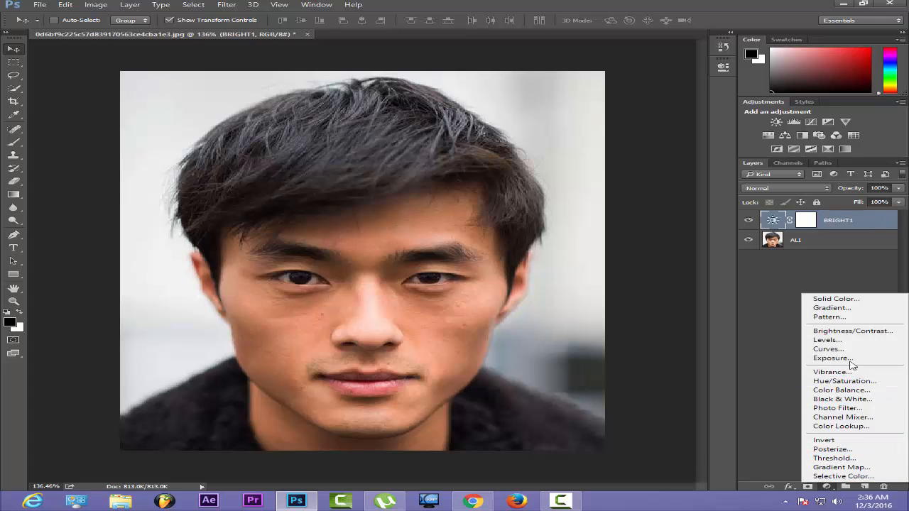
left_click(856, 332)
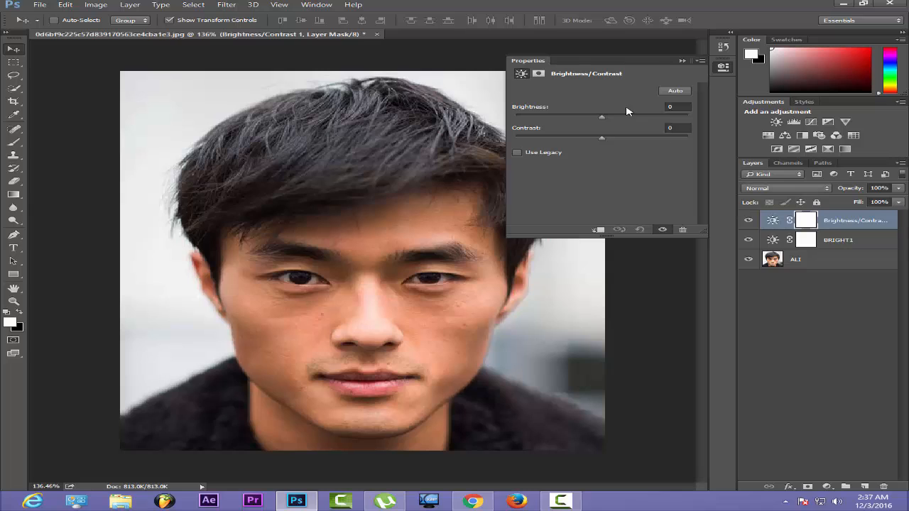
left_click(682, 61)
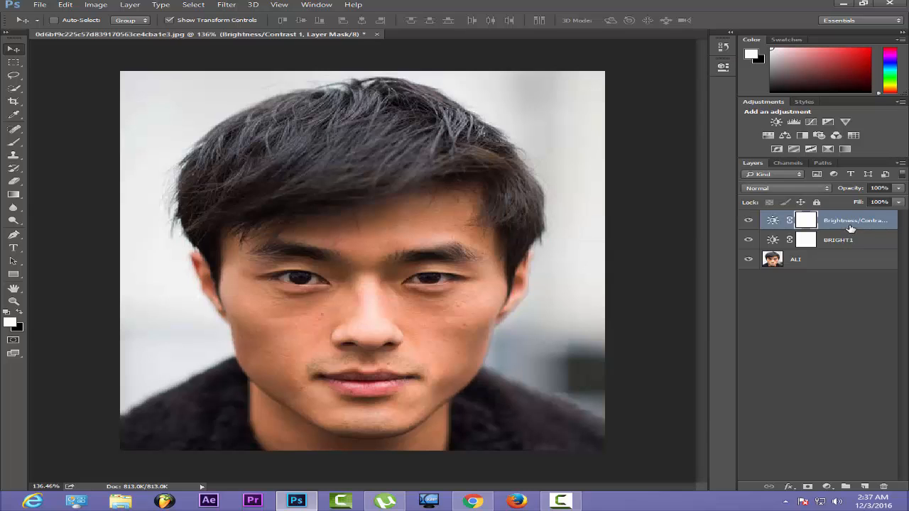
key("Delete")
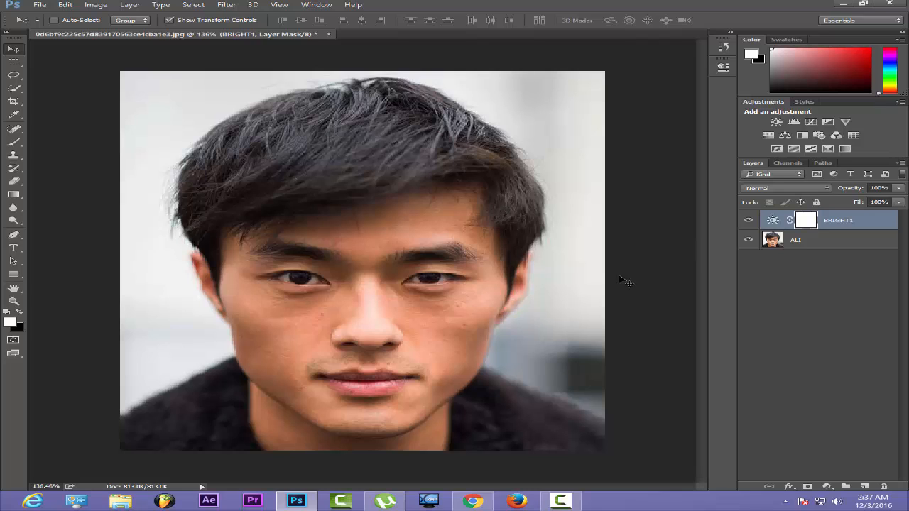
Step: Activate the Dodge tool, look at its Burn and Sponge variants, and dab it on the hair with BRIGHT1's mask selected
left_click(12, 223)
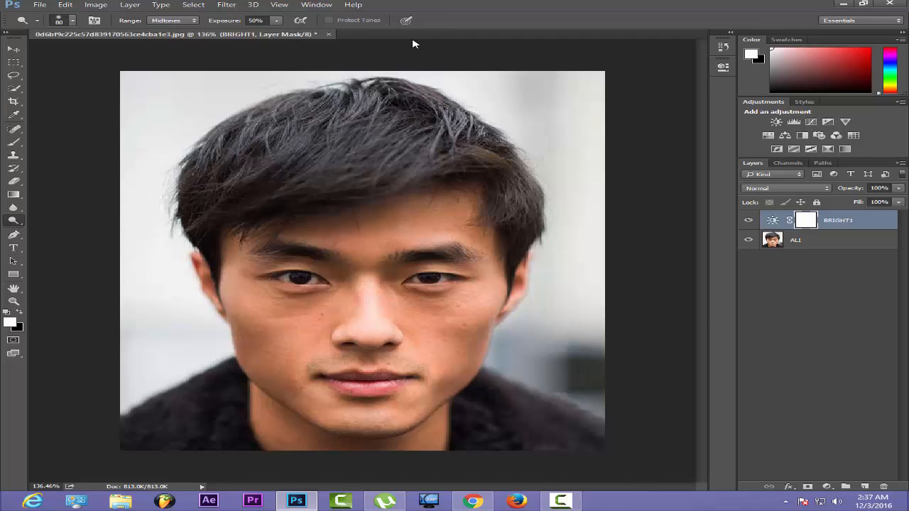
right_click(12, 225)
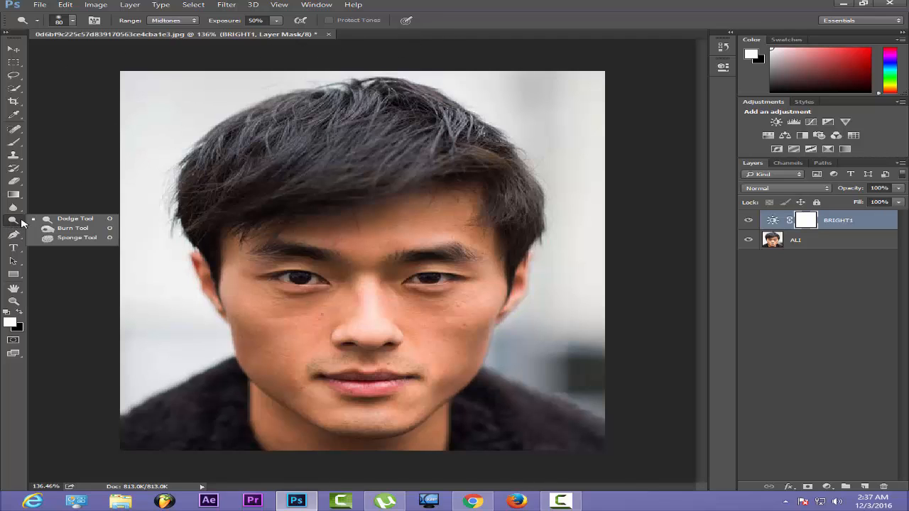
left_click(85, 231)
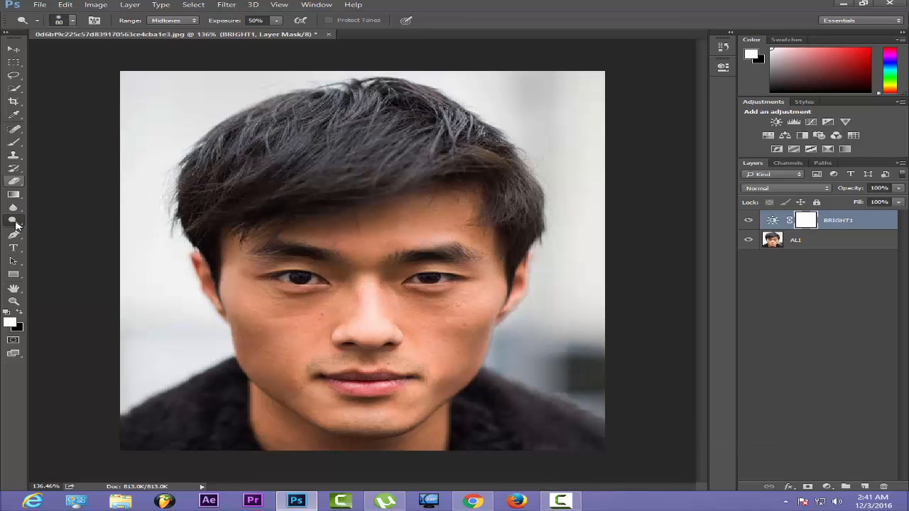
left_click(16, 225)
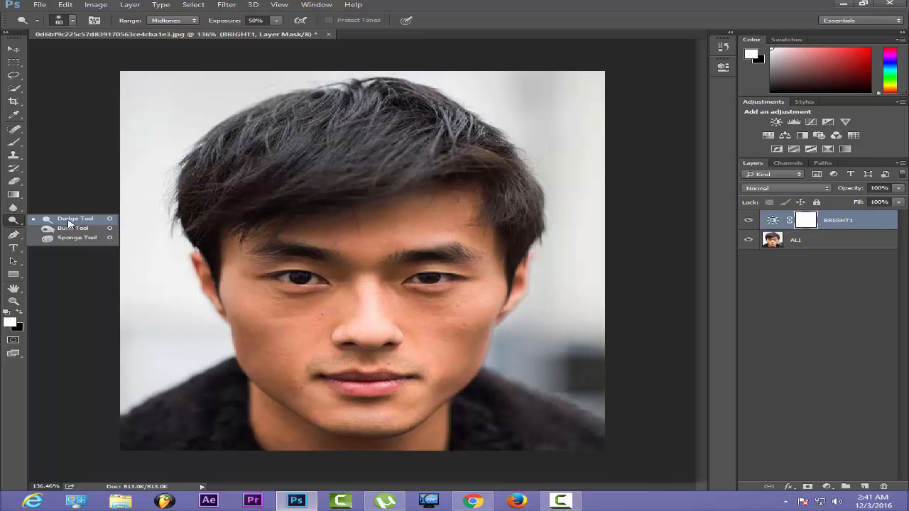
left_click(245, 177)
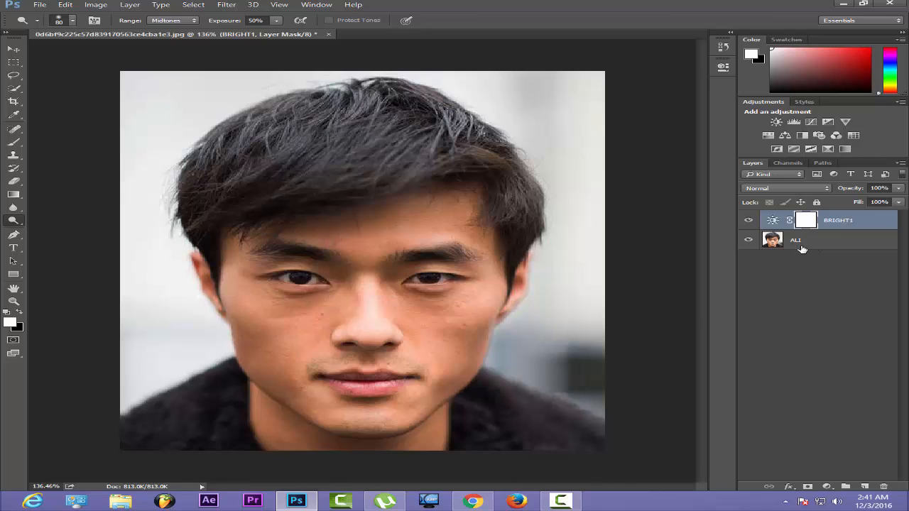
Step: Merge the BRIGHT1 adjustment layer and the portrait layer into a single layer
left_click(825, 244, "shift")
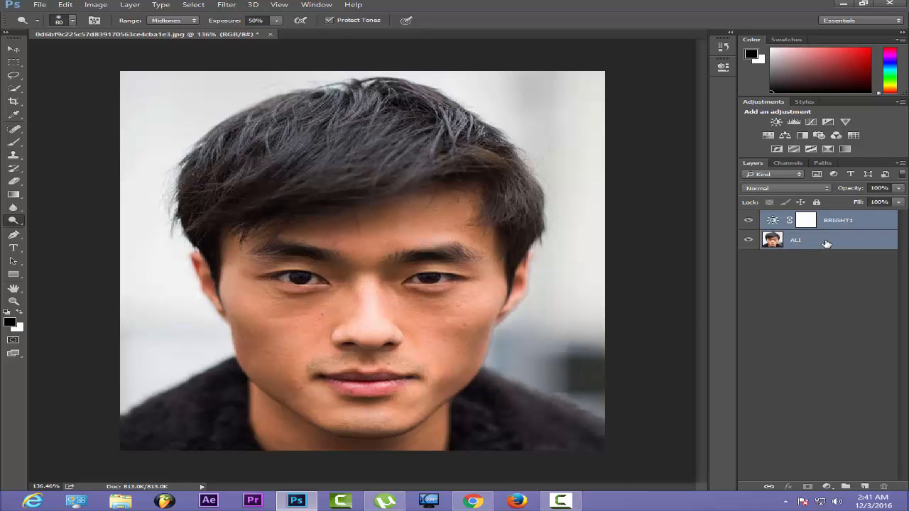
right_click(826, 243)
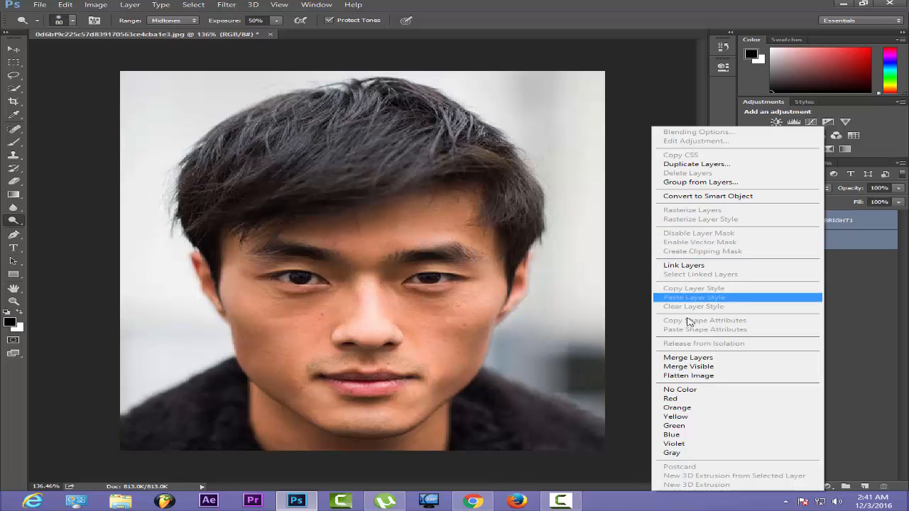
left_click(687, 358)
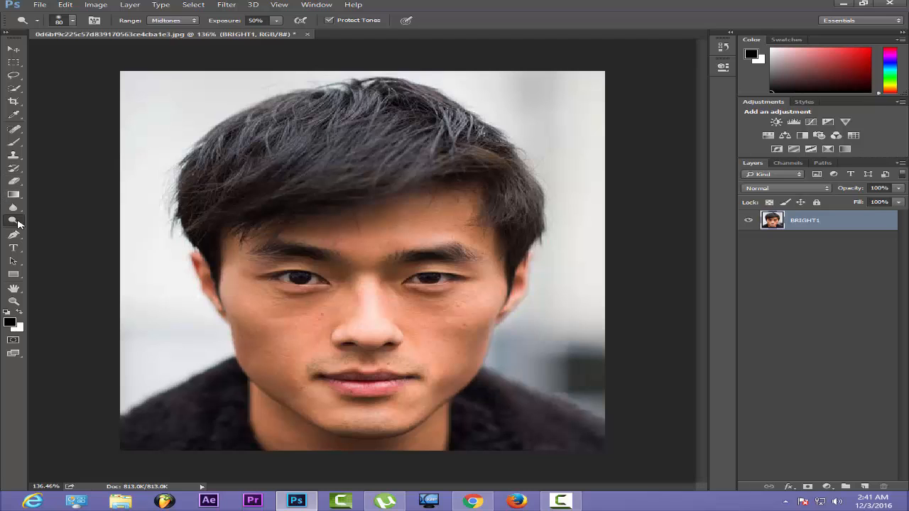
Step: Lighten the dark hair on the merged layer with the Dodge tool, and revert to the Merge Layers history state
left_click_drag(13, 220, 74, 223)
left_click(74, 223)
mouse_move(239, 196)
left_mouse_down()
mouse_move(284, 168)
mouse_move(407, 175)
mouse_move(350, 205)
mouse_move(369, 135)
mouse_move(465, 187)
mouse_move(532, 254)
mouse_move(249, 189)
mouse_move(199, 203)
mouse_move(213, 213)
left_mouse_up()
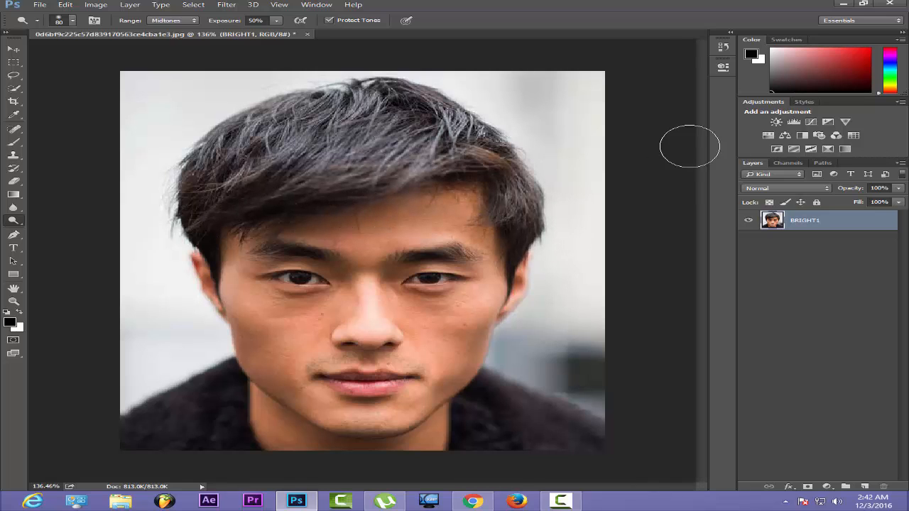
left_click(723, 46)
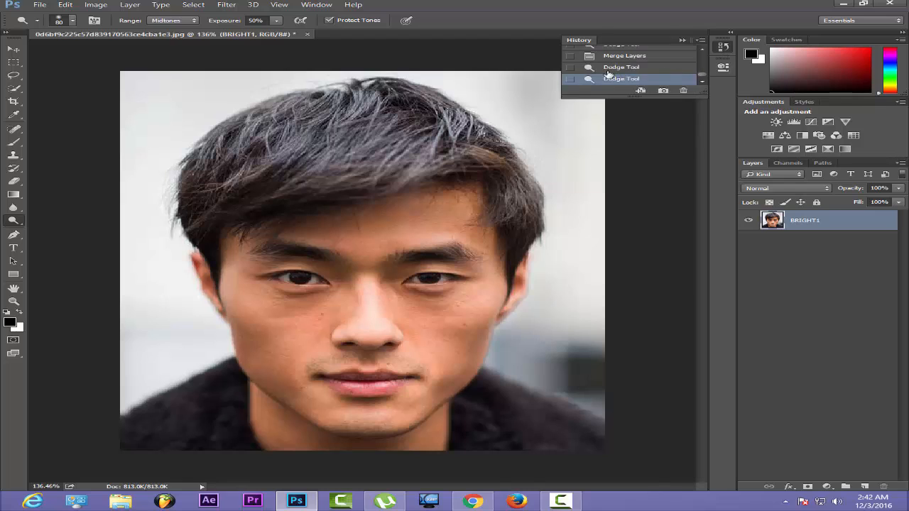
left_click(617, 57)
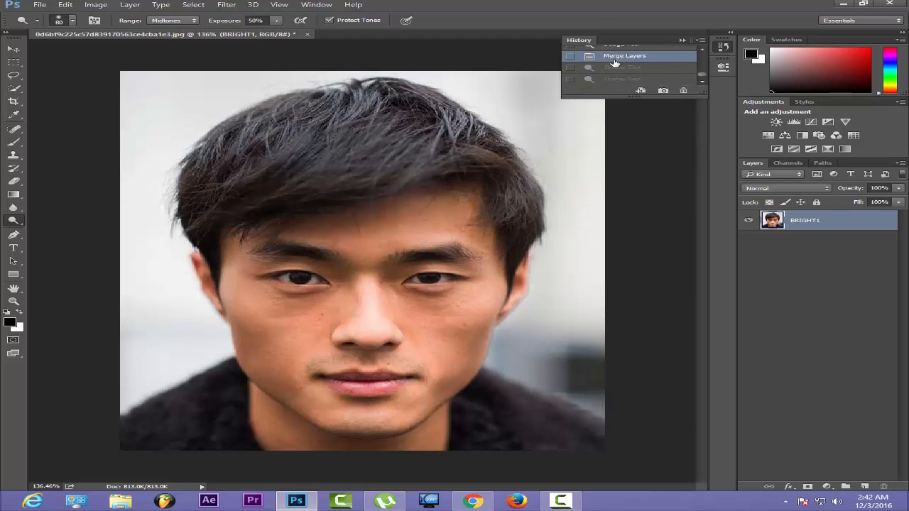
Step: Compare the hair before and after dodging by switching between the Dodge Tool and Merge Layers history states, ending on Merge Layers
left_click(622, 67)
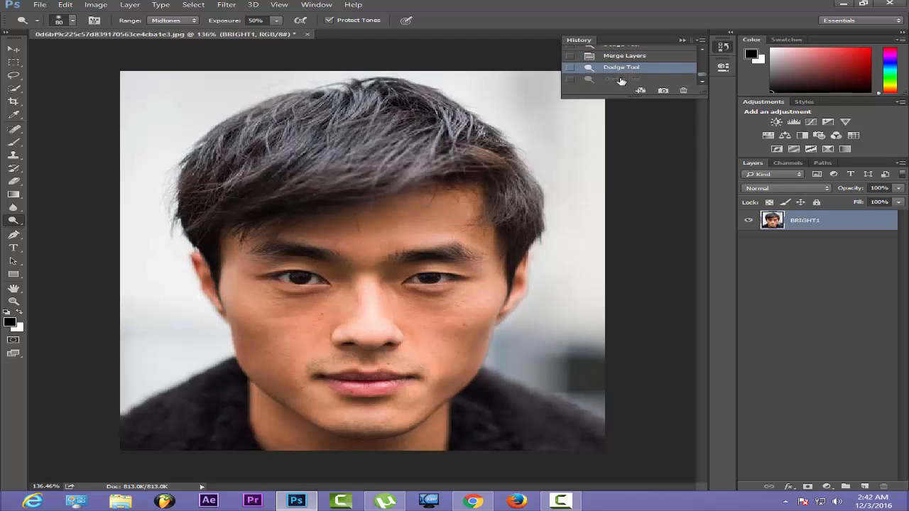
left_click(616, 57)
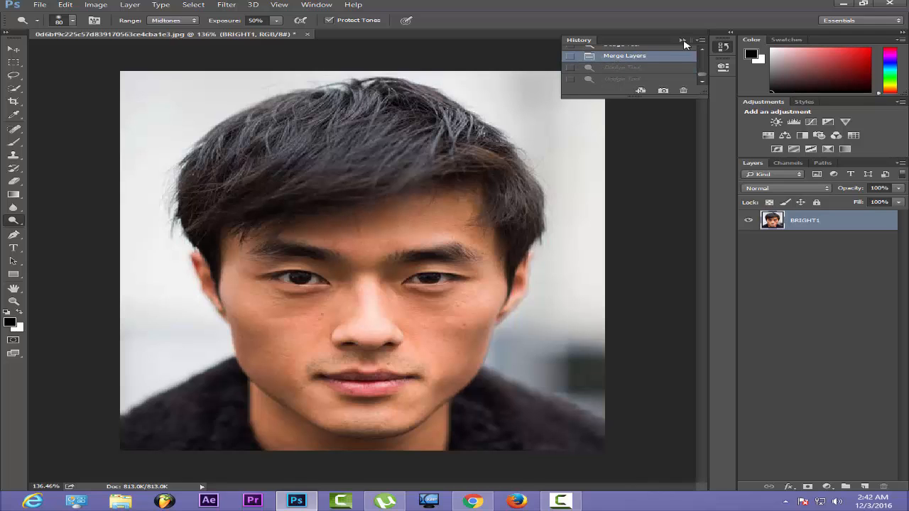
left_click(683, 41)
Step: Darken the hair with a Burn Tool stroke, and revert to the Merge Layers history state
right_click(13, 220)
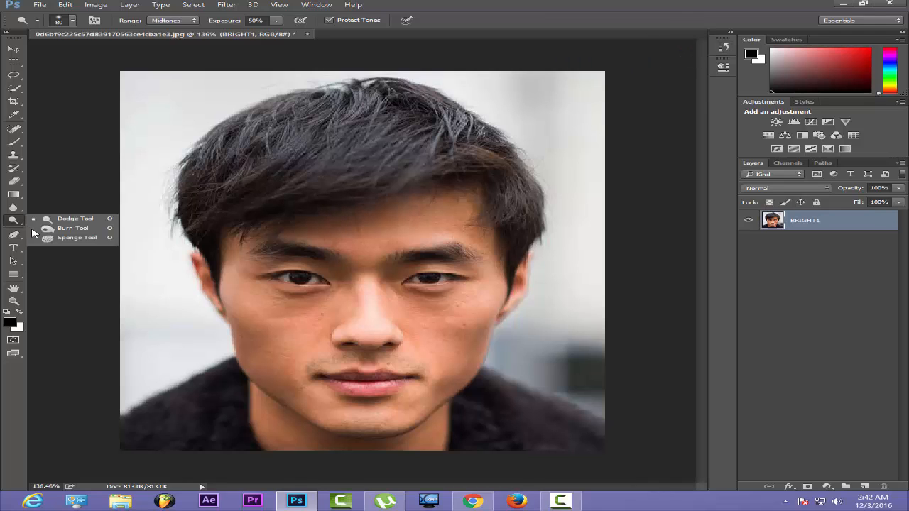
left_click(68, 225)
mouse_move(279, 203)
left_mouse_down()
mouse_move(345, 180)
mouse_move(491, 198)
mouse_move(361, 150)
mouse_move(471, 149)
mouse_move(392, 127)
mouse_move(431, 157)
mouse_move(433, 128)
mouse_move(460, 120)
left_mouse_up()
left_click(722, 47)
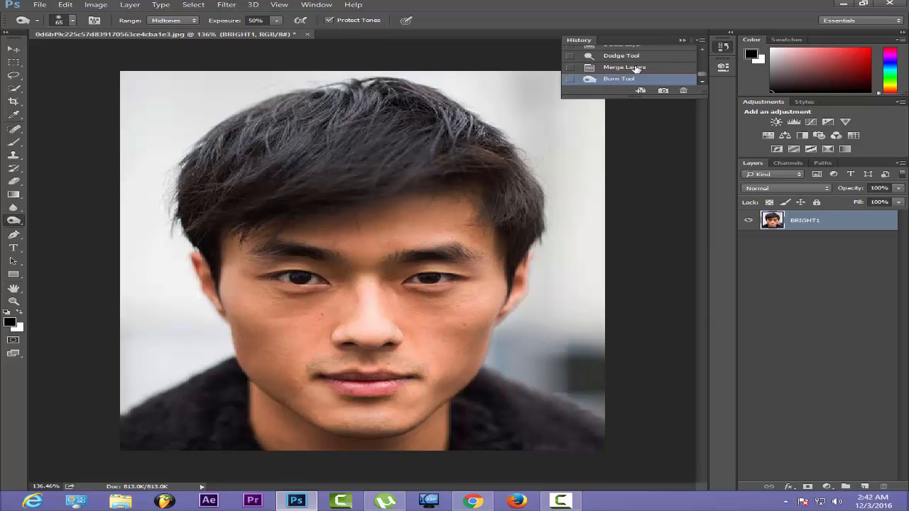
left_click(625, 67)
left_click(682, 41)
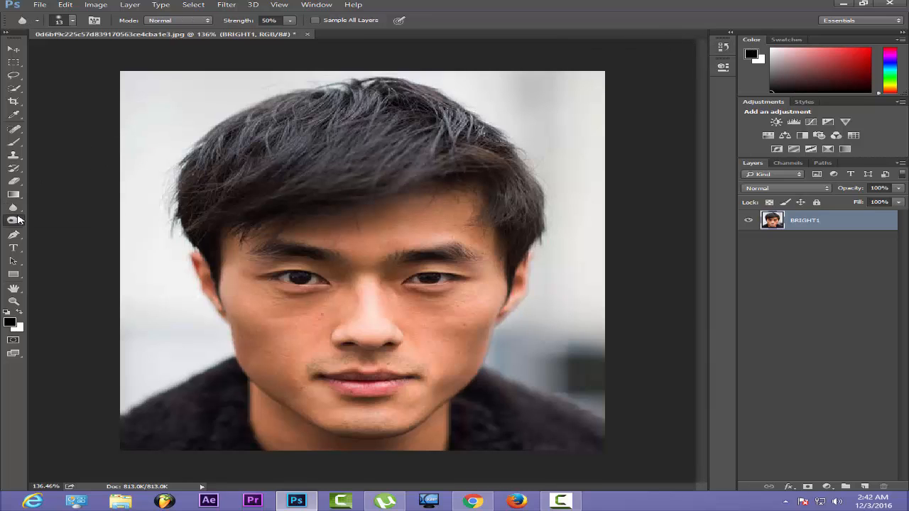
Step: Desaturate the face and chin with the Sponge Tool at 173 px, and revert to the Merge Layers history state
right_click(13, 220)
left_click(64, 240)
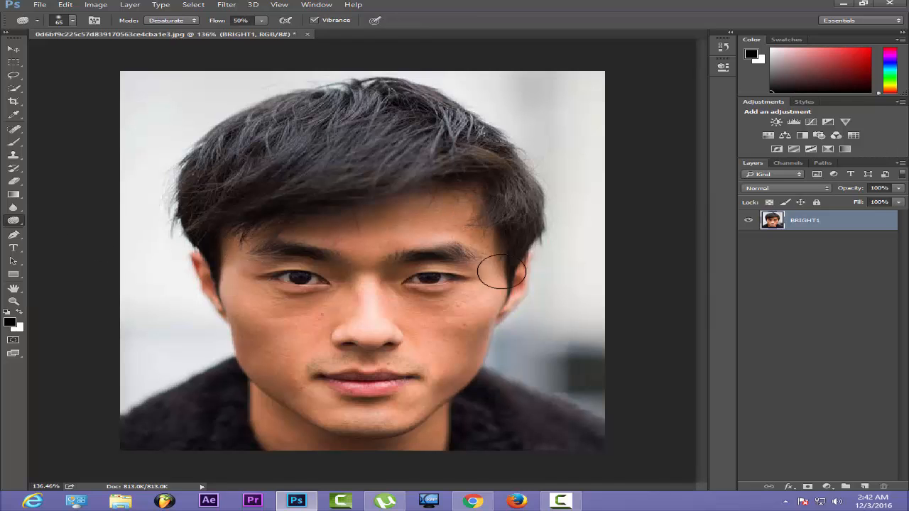
right_click(505, 201)
left_click_drag(598, 218, 630, 219)
mouse_move(471, 201)
left_mouse_down()
mouse_move(430, 228)
mouse_move(453, 276)
mouse_move(433, 277)
mouse_move(456, 375)
mouse_move(426, 355)
left_mouse_up()
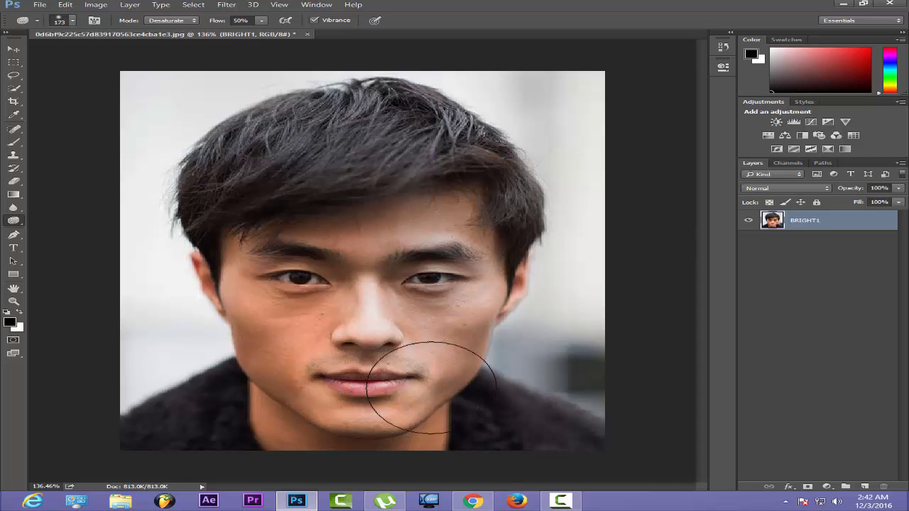
left_click(723, 47)
left_click(641, 68)
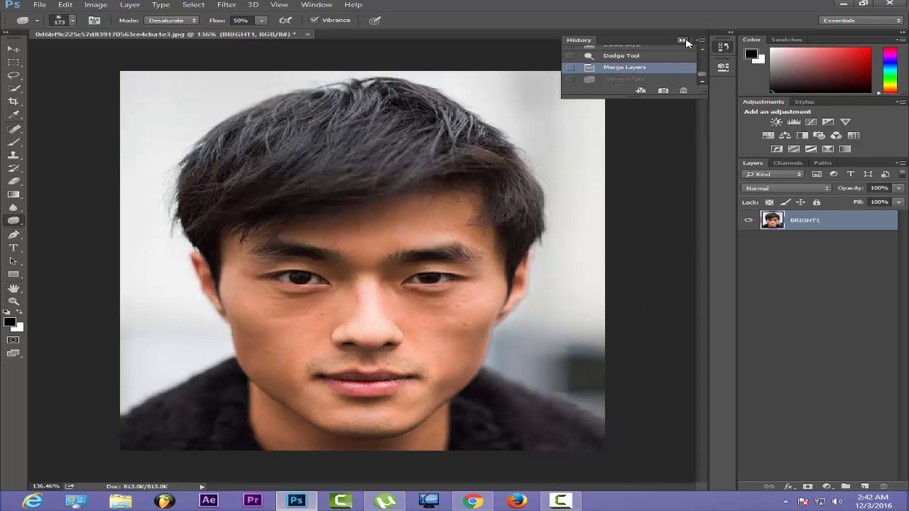
left_click(723, 47)
Step: Set the Sponge Tool to Saturate, intensify the forehead and hair colours, and revert to the Merge Layers history state
left_click(171, 20)
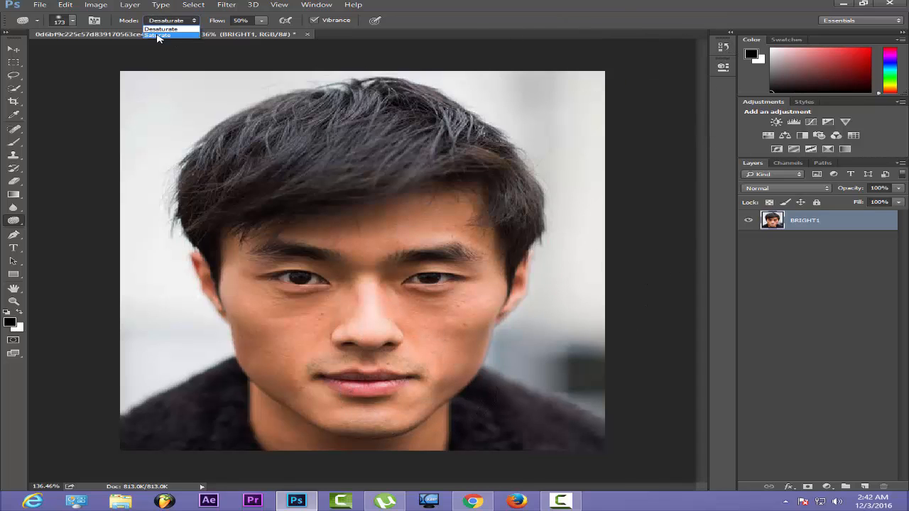
left_click(157, 35)
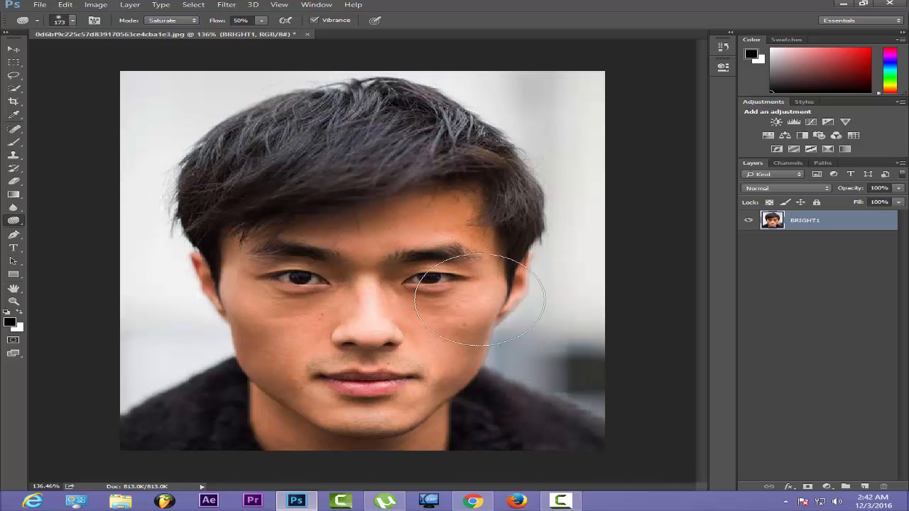
left_click(724, 47)
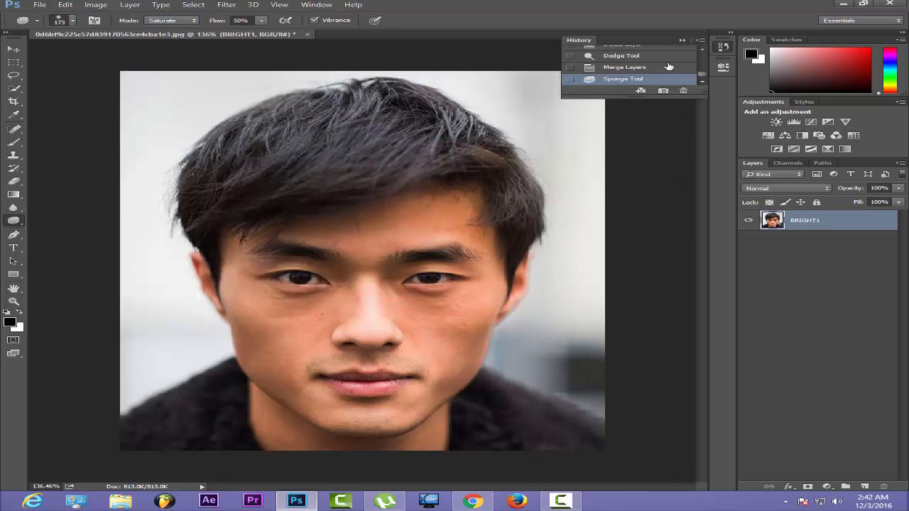
left_click(669, 66)
left_click(681, 40)
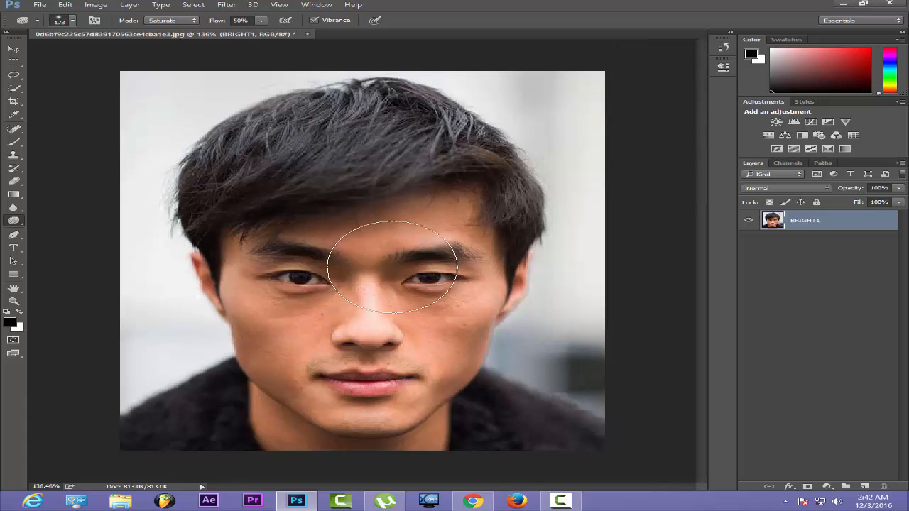
Step: Darken the front of the hair using the Burn Tool with Midtones range, 50% exposure and a 65 px brush
right_click(13, 221)
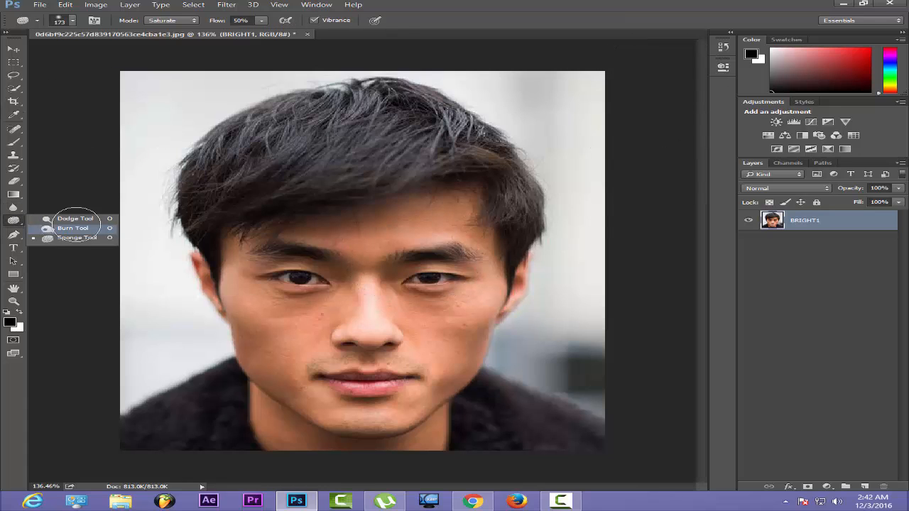
left_click(74, 228)
left_click(189, 21)
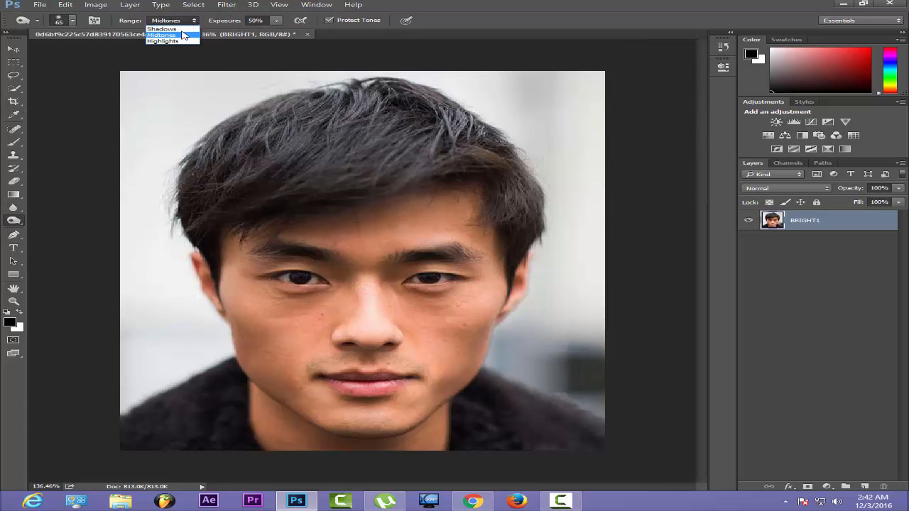
left_click(171, 36)
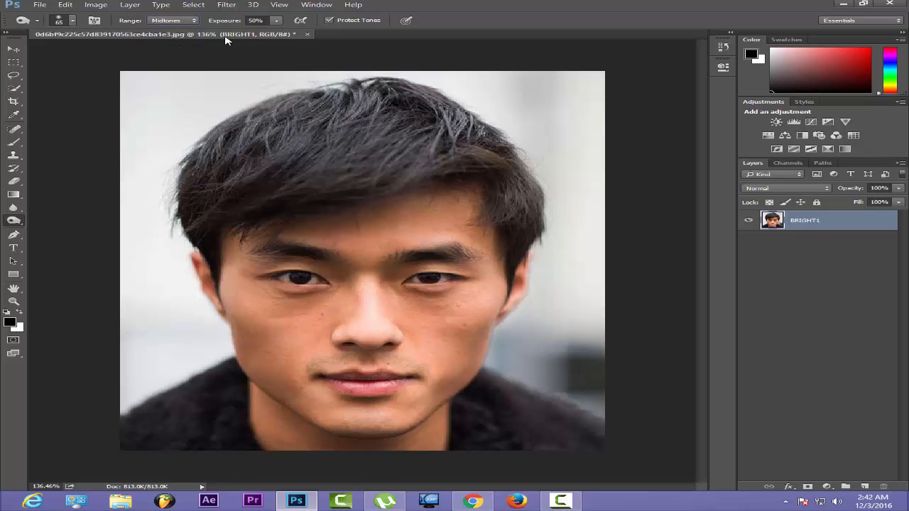
left_click(266, 22)
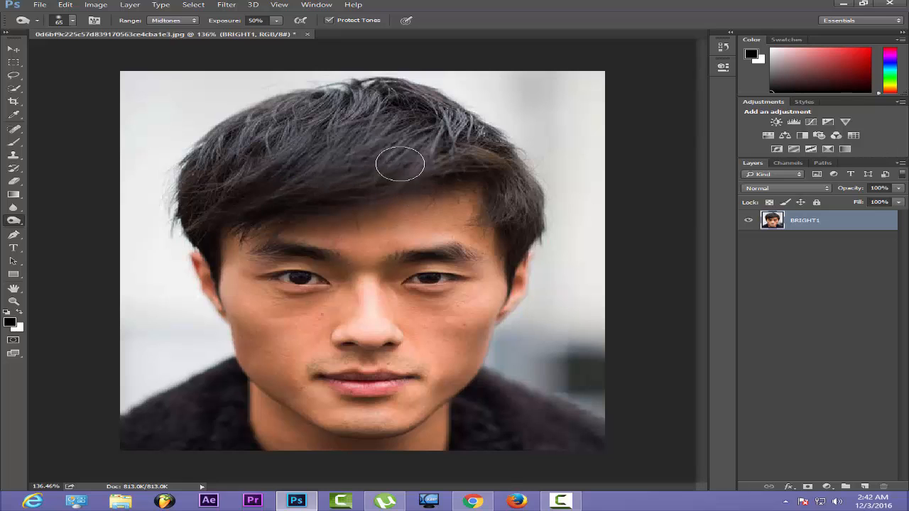
mouse_move(399, 165)
left_mouse_down()
mouse_move(486, 168)
mouse_move(456, 129)
mouse_move(409, 102)
mouse_move(315, 100)
mouse_move(334, 122)
mouse_move(267, 121)
mouse_move(297, 144)
mouse_move(283, 167)
mouse_move(238, 150)
mouse_move(244, 196)
mouse_move(176, 190)
mouse_move(217, 199)
mouse_move(299, 145)
mouse_move(281, 192)
mouse_move(290, 200)
mouse_move(231, 185)
left_mouse_up()
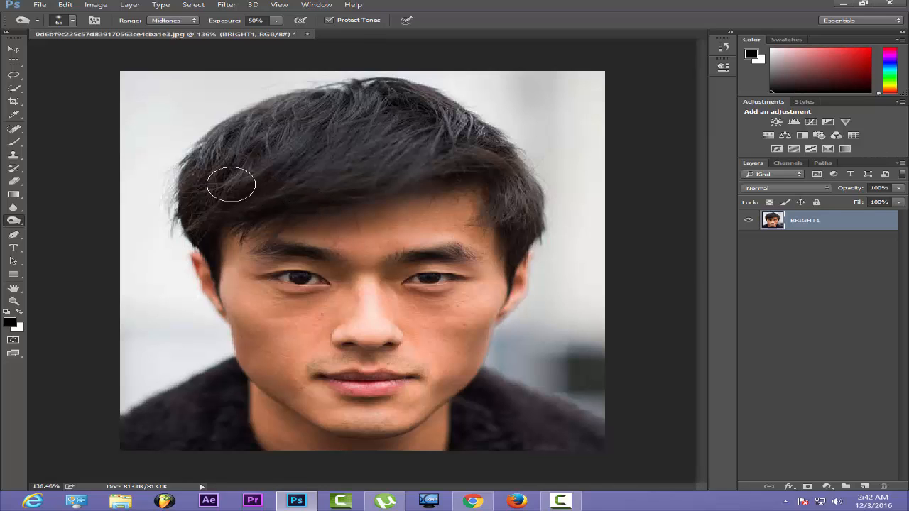
Step: Enlarge the Burn Tool brush to 120 px and darken the rest of the hair
right_click(231, 184)
key("Escape")
right_click(224, 135)
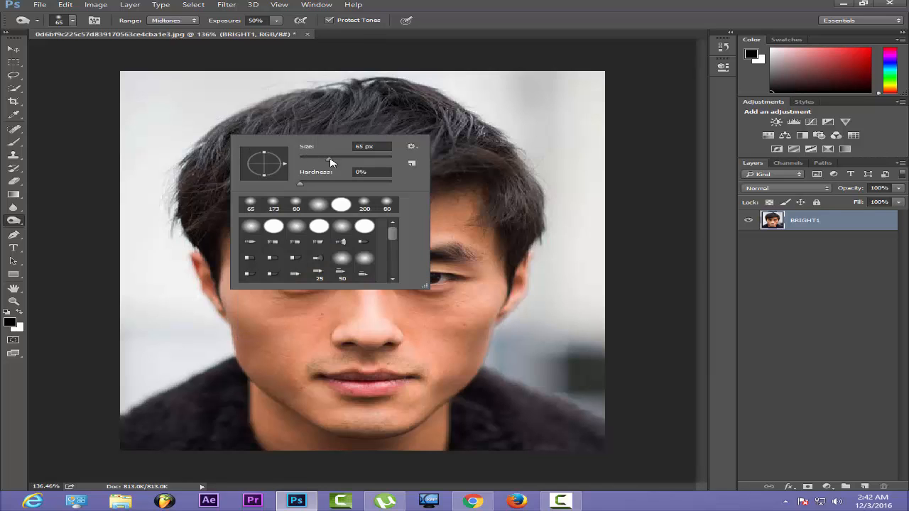
mouse_move(331, 163)
left_mouse_down()
mouse_move(391, 158)
mouse_move(351, 159)
left_mouse_up()
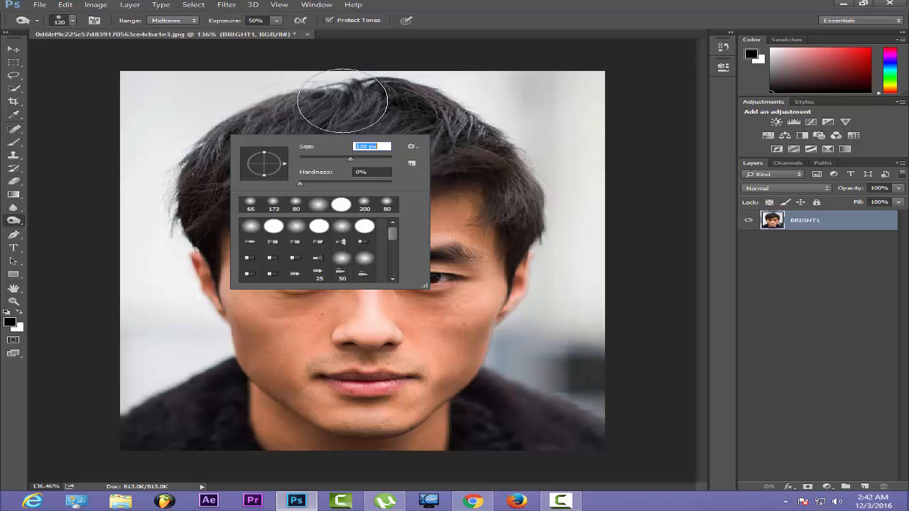
key("Return")
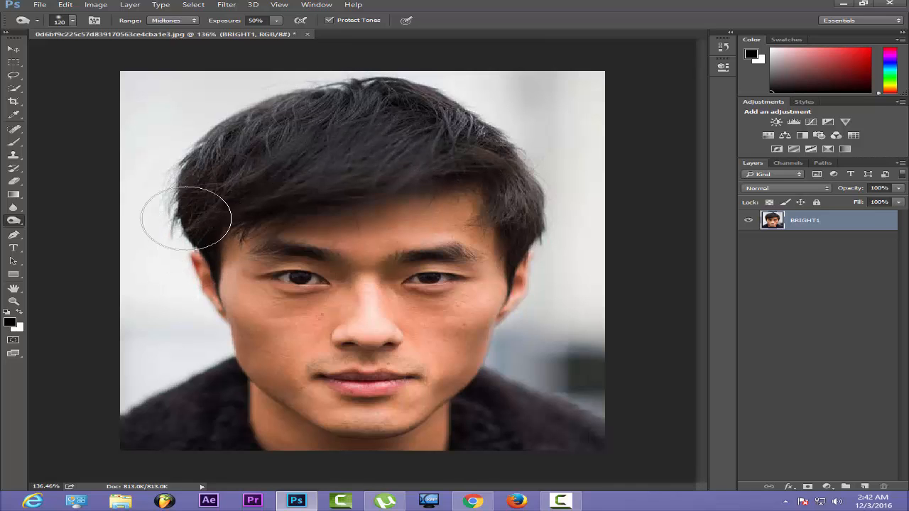
mouse_move(186, 218)
left_mouse_down()
mouse_move(273, 103)
mouse_move(380, 88)
mouse_move(529, 196)
mouse_move(520, 259)
mouse_move(513, 204)
mouse_move(537, 265)
mouse_move(512, 238)
mouse_move(517, 262)
mouse_move(527, 281)
mouse_move(534, 272)
mouse_move(578, 294)
mouse_move(540, 308)
mouse_move(545, 364)
mouse_move(522, 360)
mouse_move(524, 376)
mouse_move(554, 385)
left_mouse_up()
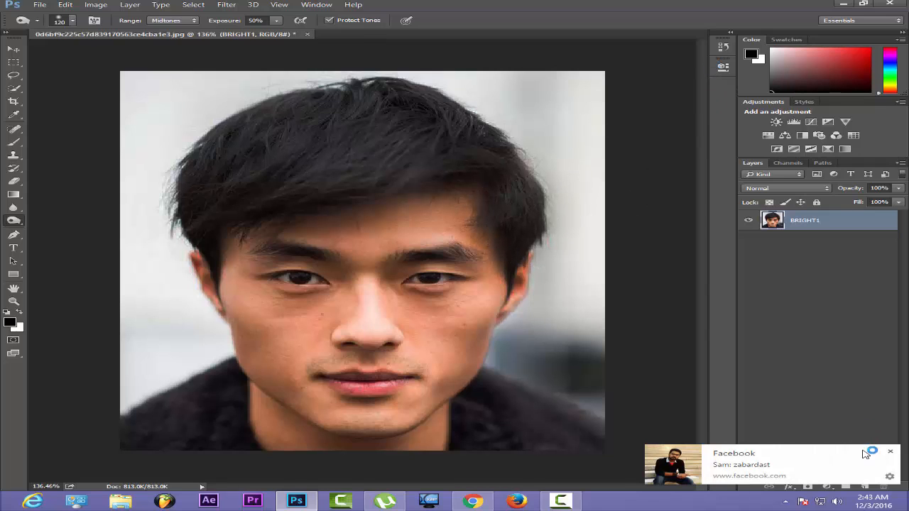
Step: Dismiss the notification and compare the original photo with the burned result through the history, ending on the last Burn Tool state
left_click(890, 451)
left_click(722, 47)
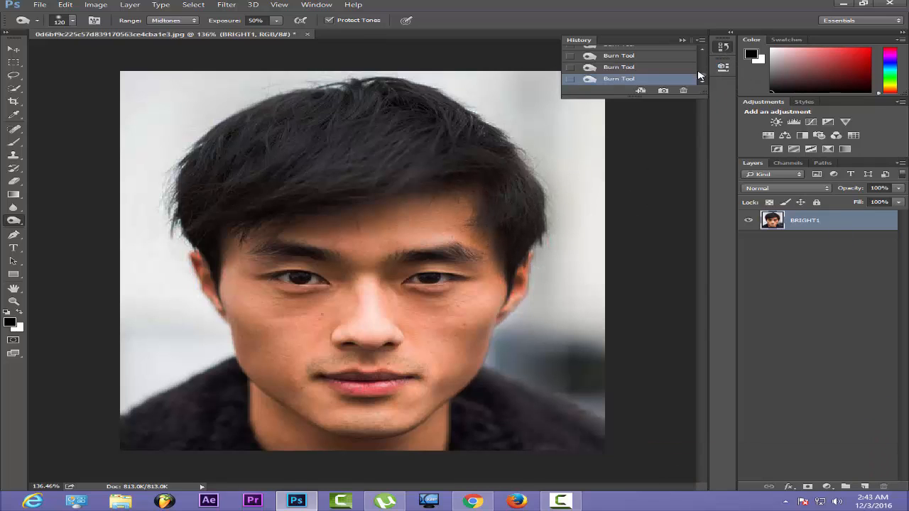
scroll(703, 62, "up", 5)
left_click(659, 52)
scroll(671, 76, "down", 1)
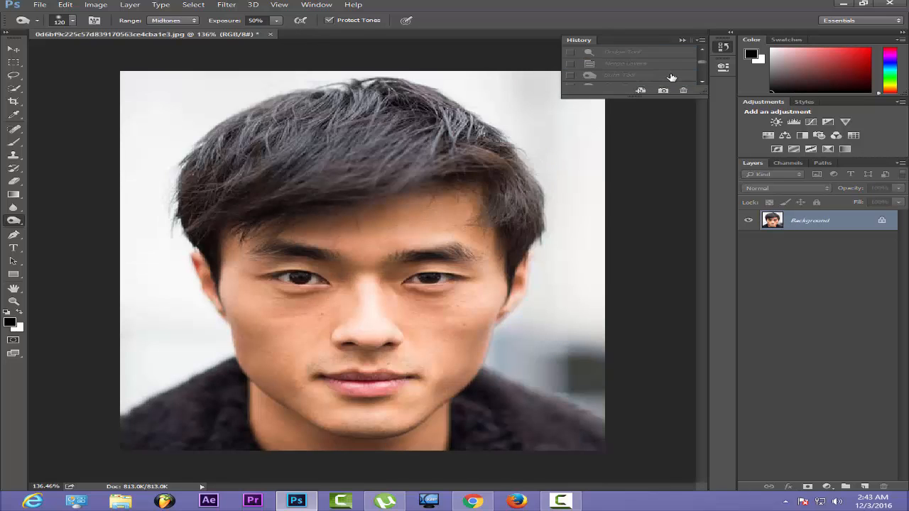
scroll(670, 76, "down", 3)
left_click(639, 79)
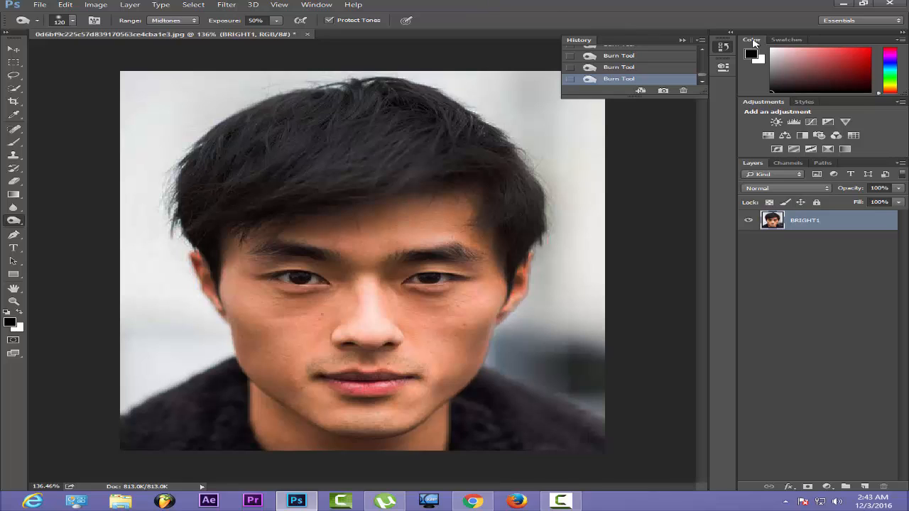
left_click(682, 41)
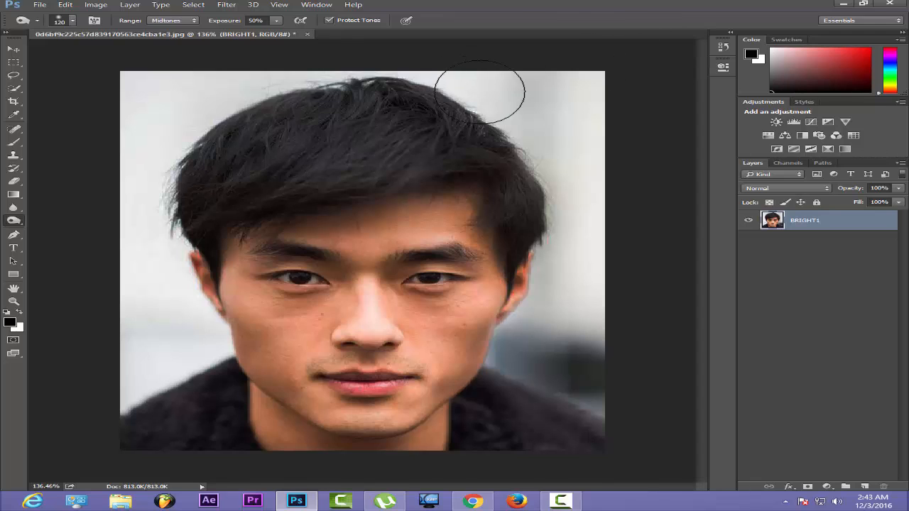
Step: Start a Save for Web export of the portrait and set its file format to JPEG
left_click(42, 5)
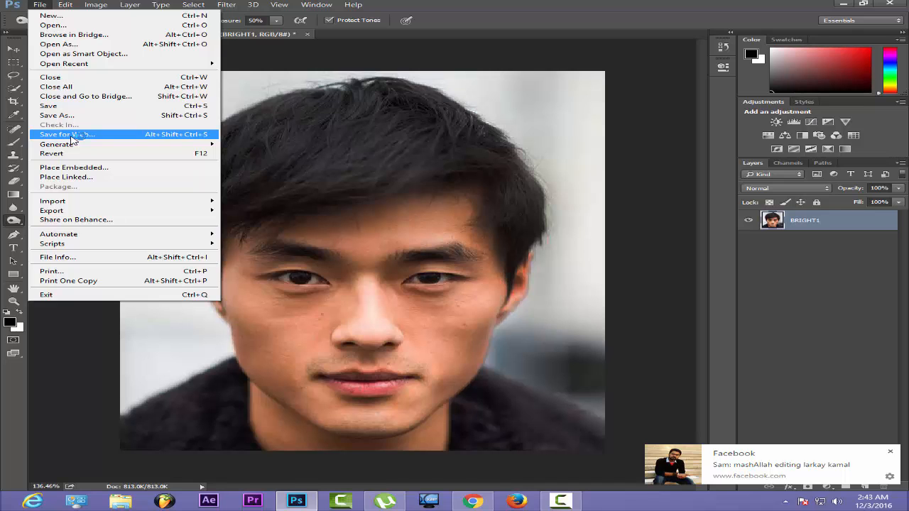
left_click(71, 135)
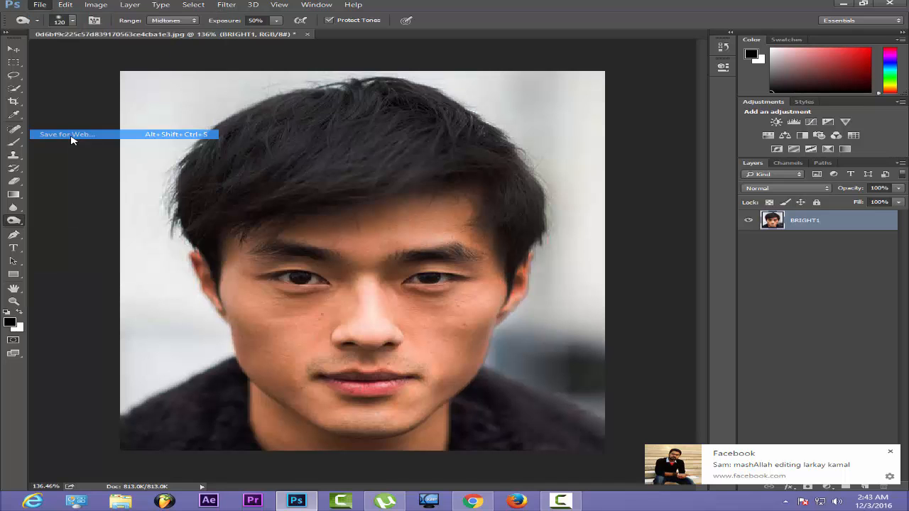
left_click(891, 453)
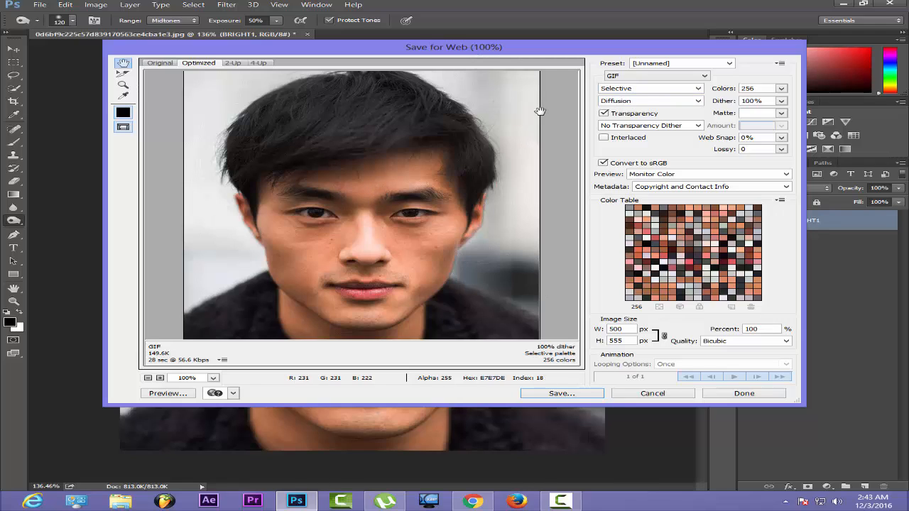
left_click(620, 76)
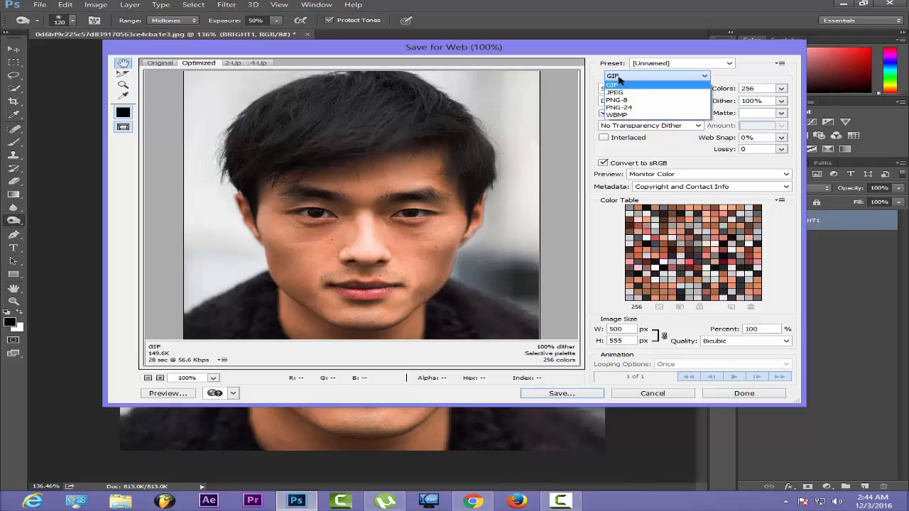
left_click(612, 93)
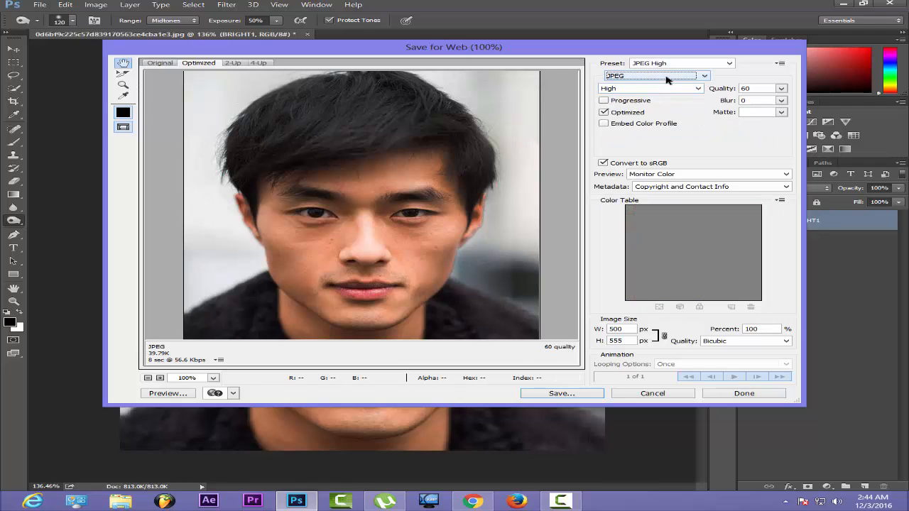
Step: Set the JPEG export quality to Maximum and enable the Progressive option
left_click(613, 90)
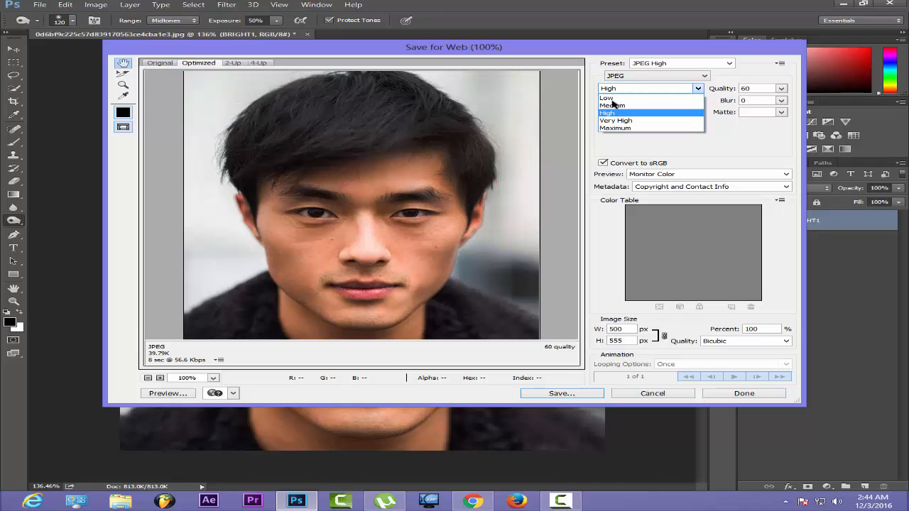
left_click(615, 113)
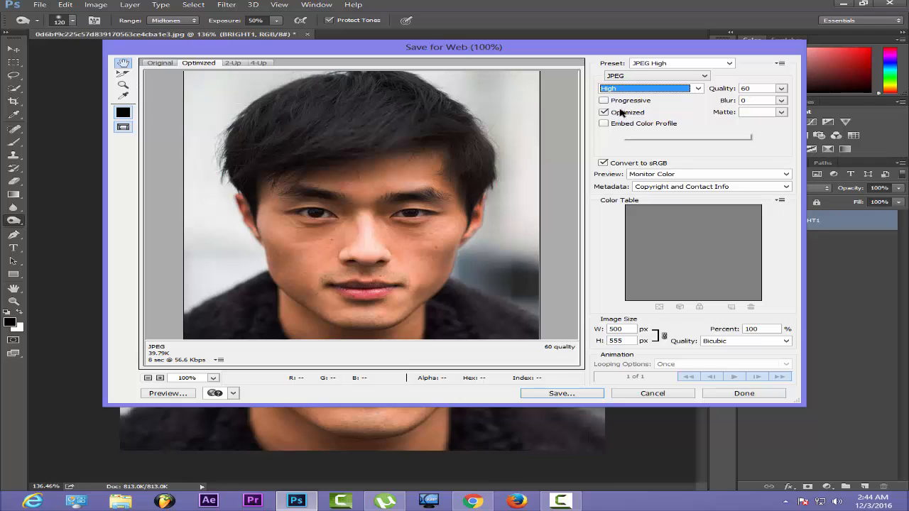
key("alt+Down")
left_click(621, 126)
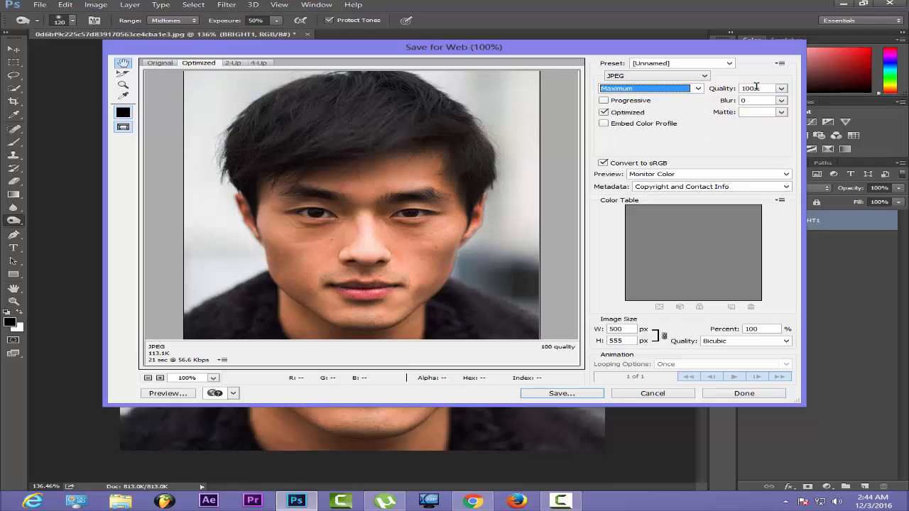
left_click(604, 101)
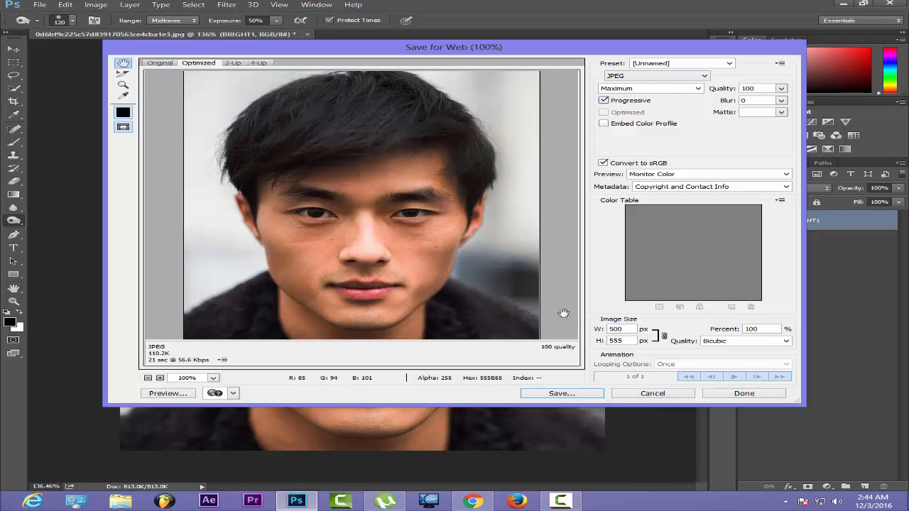
Step: Save the optimized image in the DATA folder on the Desktop under the file name NEW FOLER
left_click(572, 393)
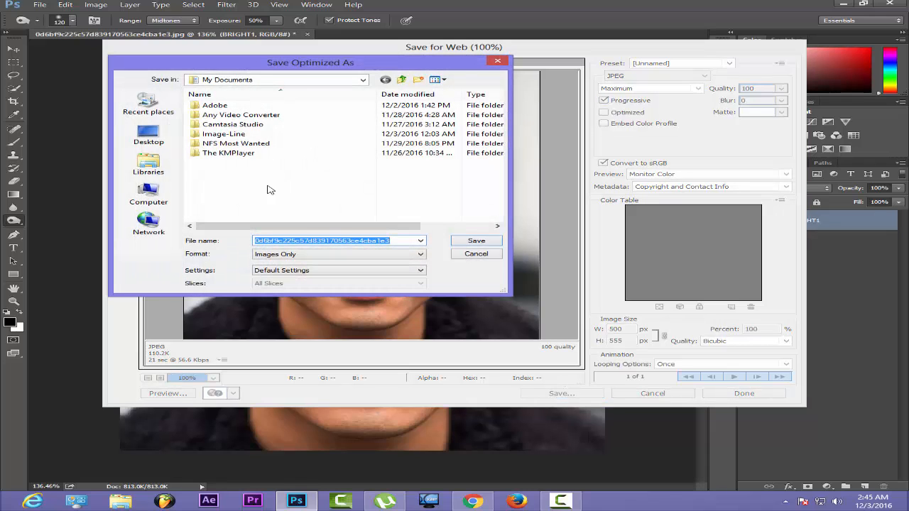
left_click(149, 135)
double_click(273, 159)
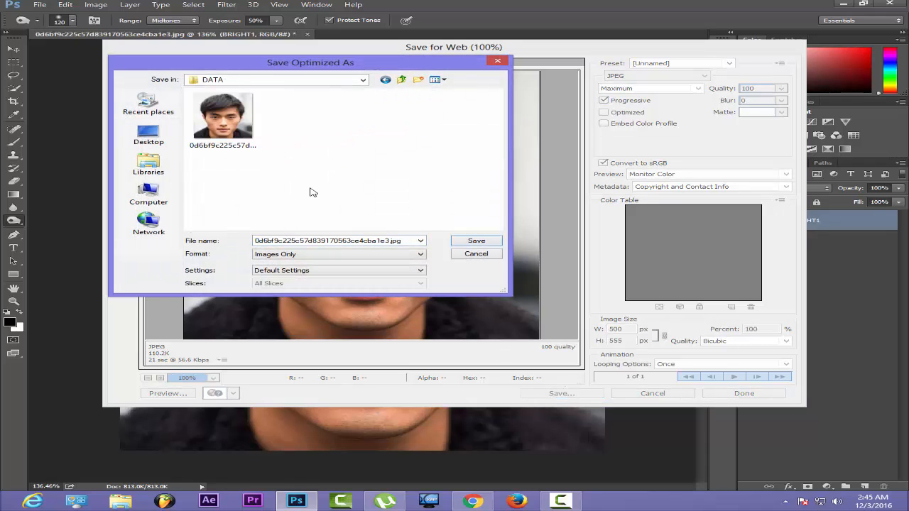
double_click(378, 241)
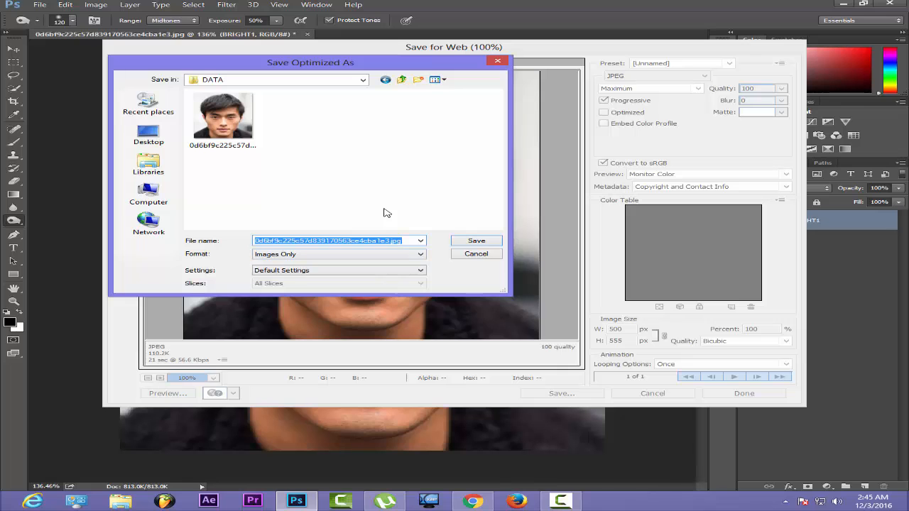
type("NEW FOLE")
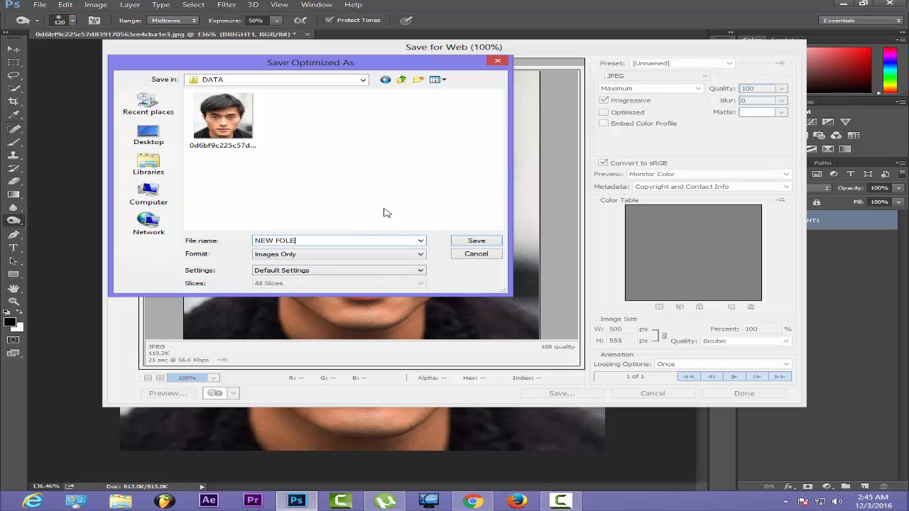
type("R")
key("Return")
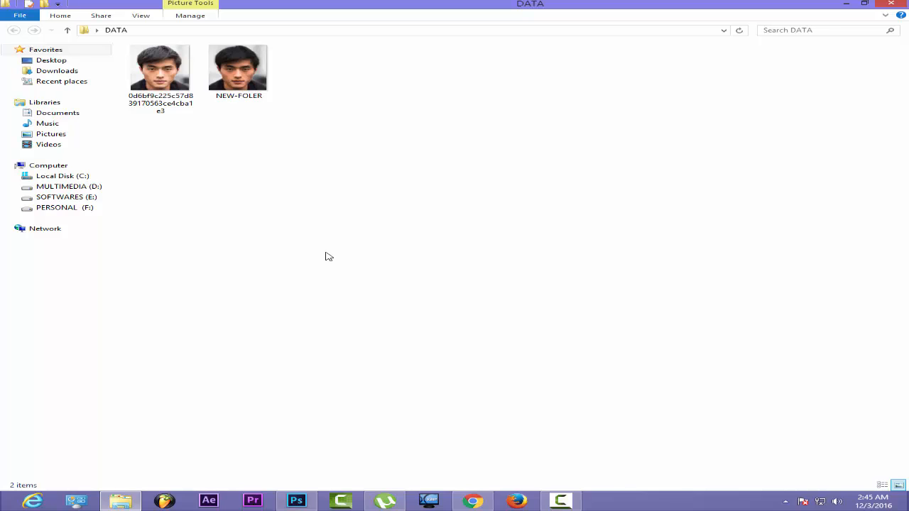
Step: Open the original portrait from the DATA folder in Windows Photo Viewer and alternate between it and the exported NEW-FOLER image
double_click(166, 83)
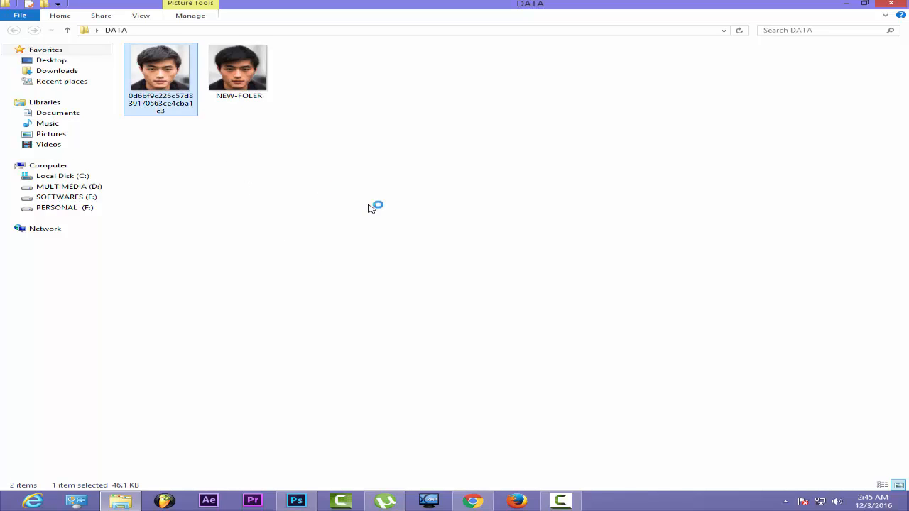
key("Right")
key("Right")
key("Right")
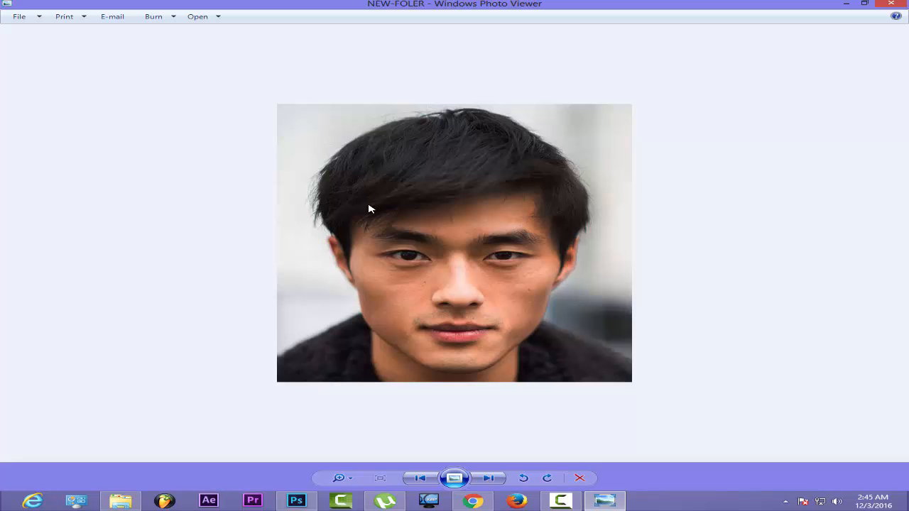
key("Right")
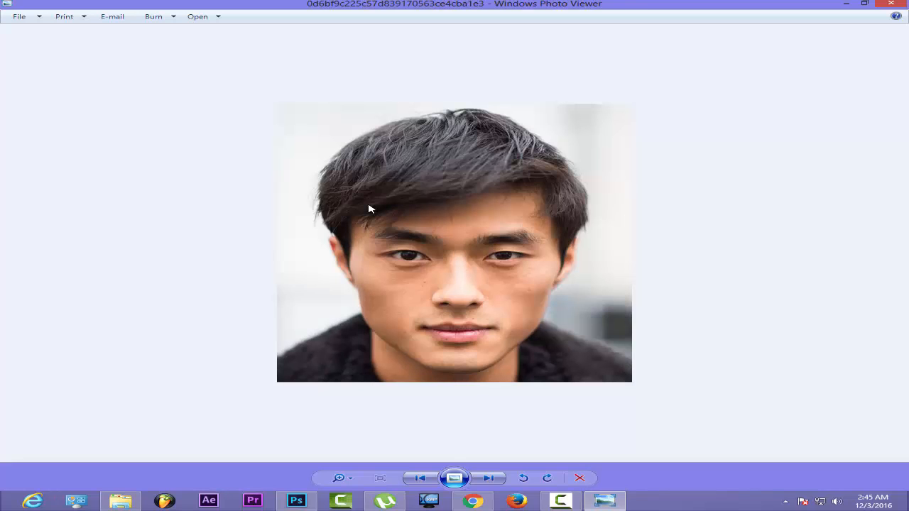
key("Left")
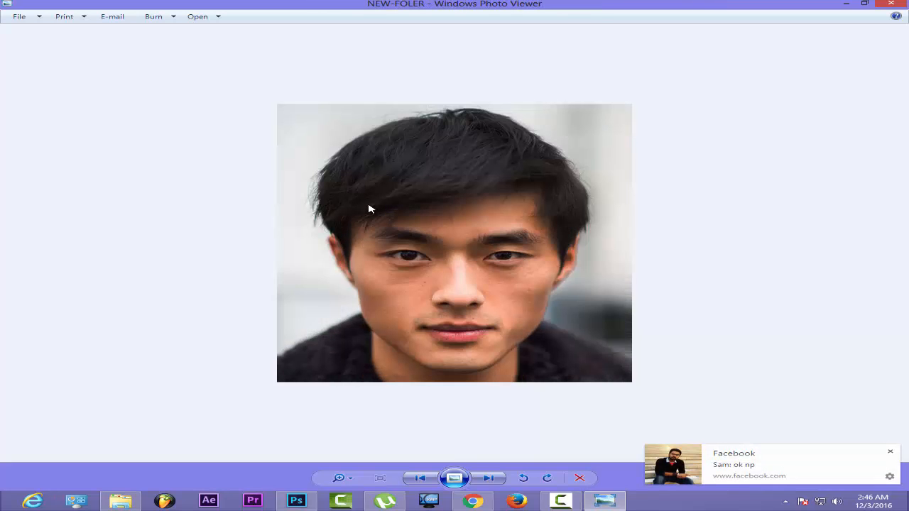
Step: Inspect the exported portrait's face and hair up close, compare it with the original again, and close the viewer
scroll(368, 208, "up", 5)
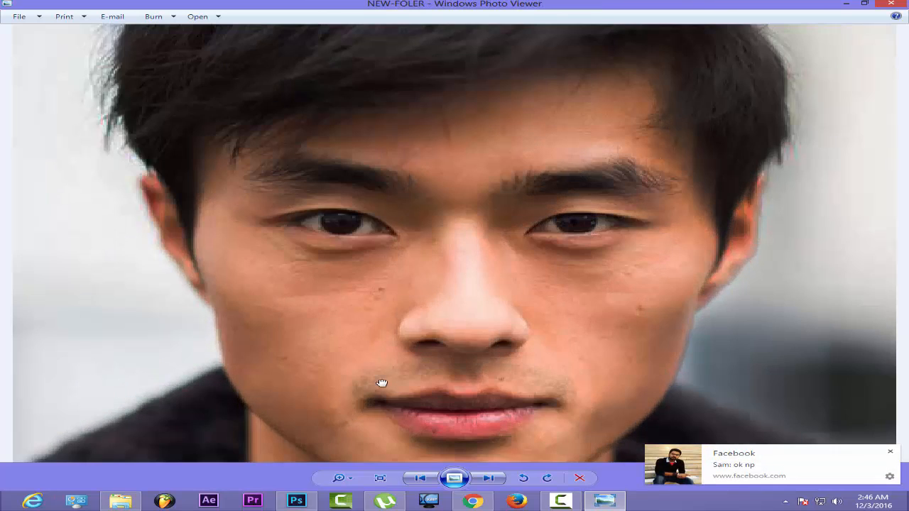
scroll(396, 245, "up", 2)
scroll(396, 225, "down", 1)
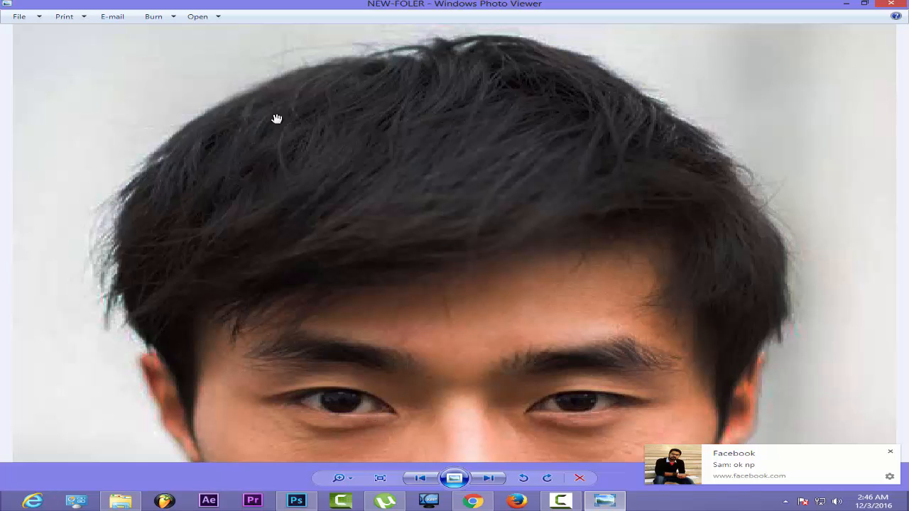
key("Right")
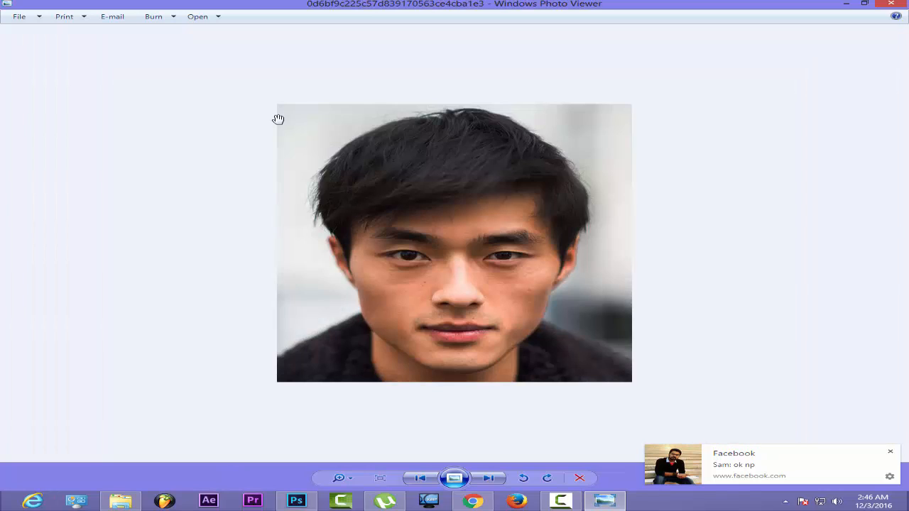
key("Right")
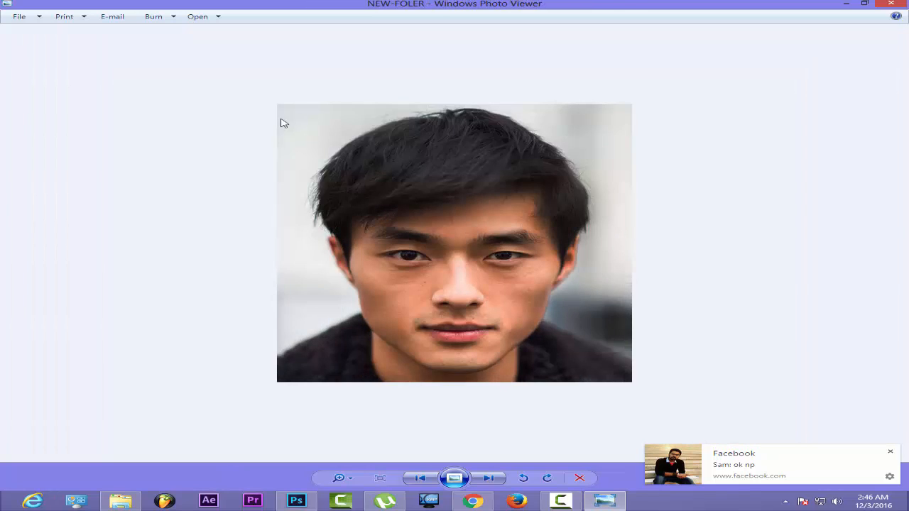
key("Escape")
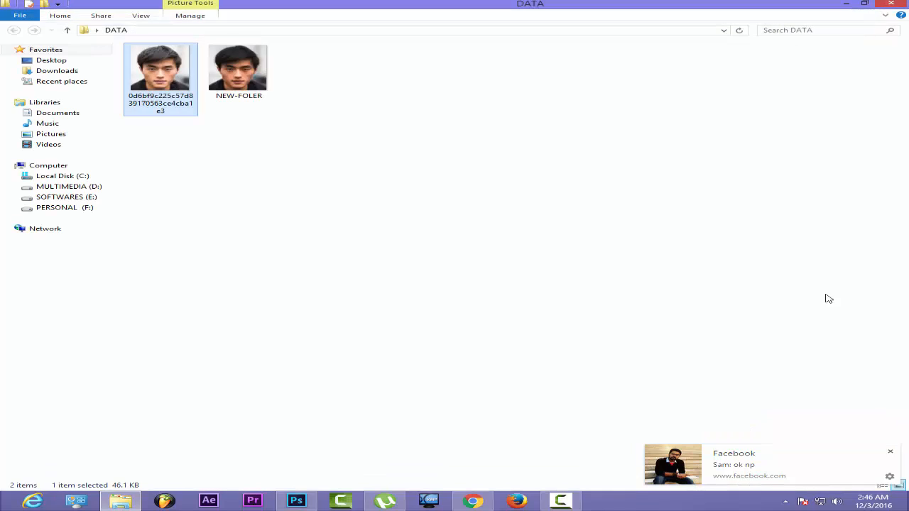
Step: Dismiss the chat notification and close the DATA folder window
left_click(890, 451)
left_click(763, 240)
left_click(890, 3)
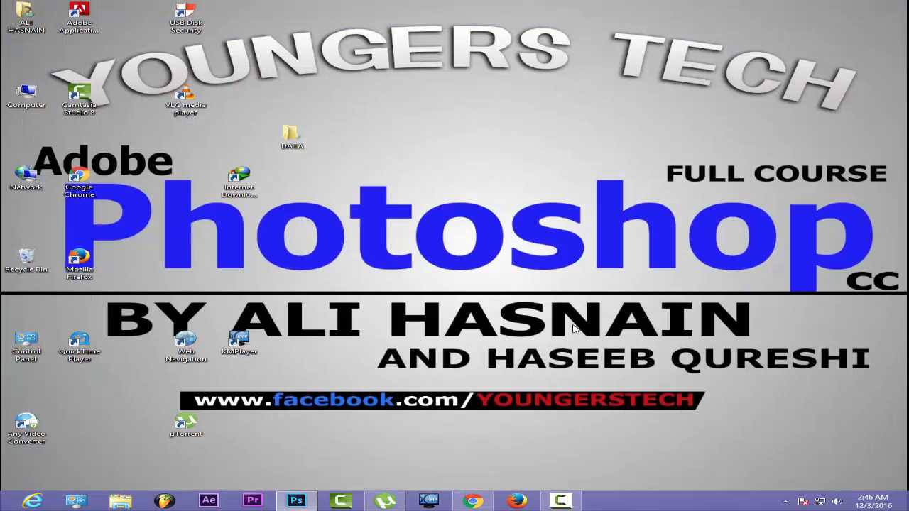
Step: Switch to Chrome and view the Youngers tech YouTube channel, followed by the Youngers Tech Facebook page
left_click(472, 501)
left_click(149, 9)
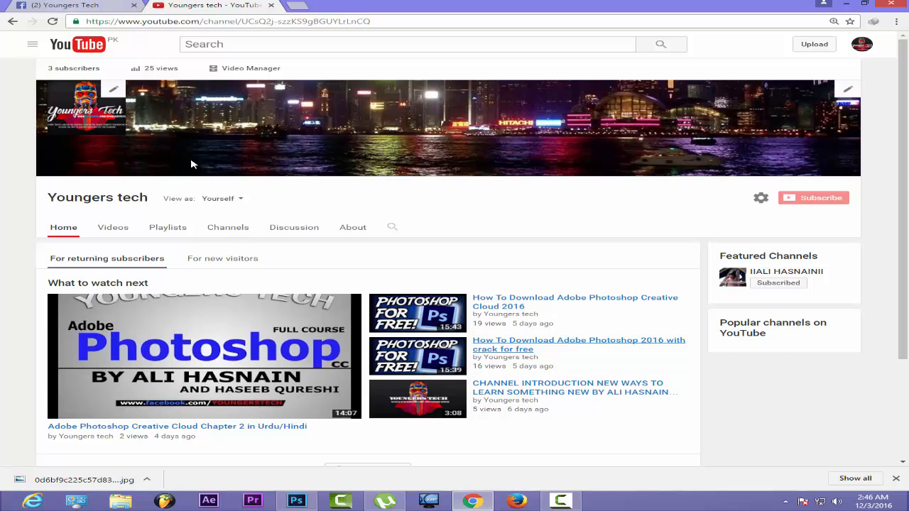
left_click(92, 5)
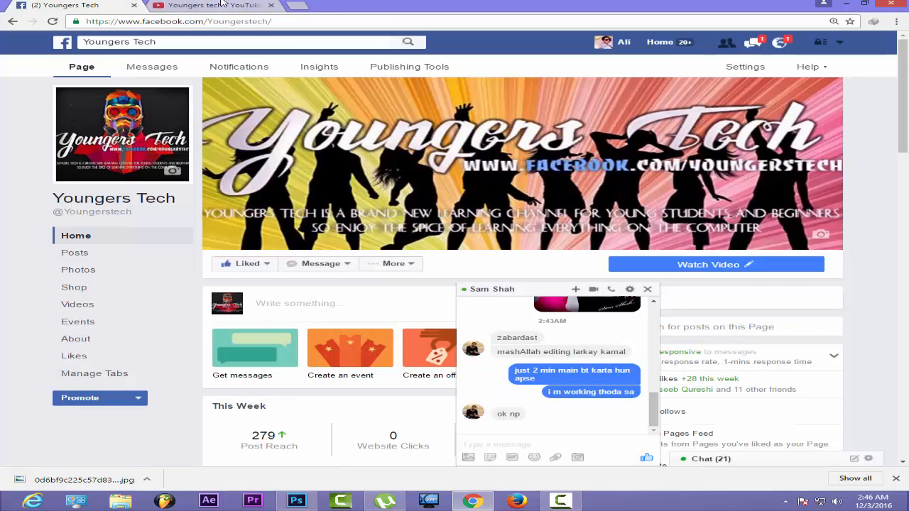